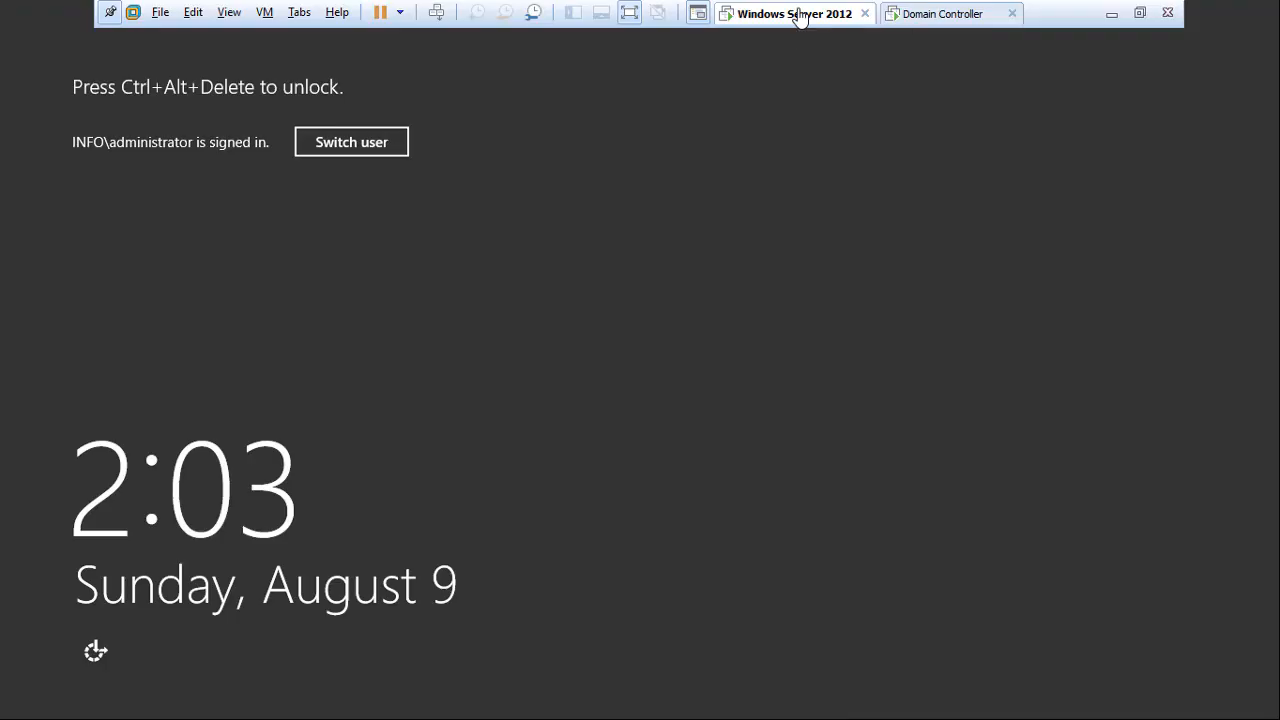
Unlock the VM with Ctrl+Alt+Del, sign in with the administrator password, and bring up Server Manager.
right_click(795, 12)
left_click(848, 116)
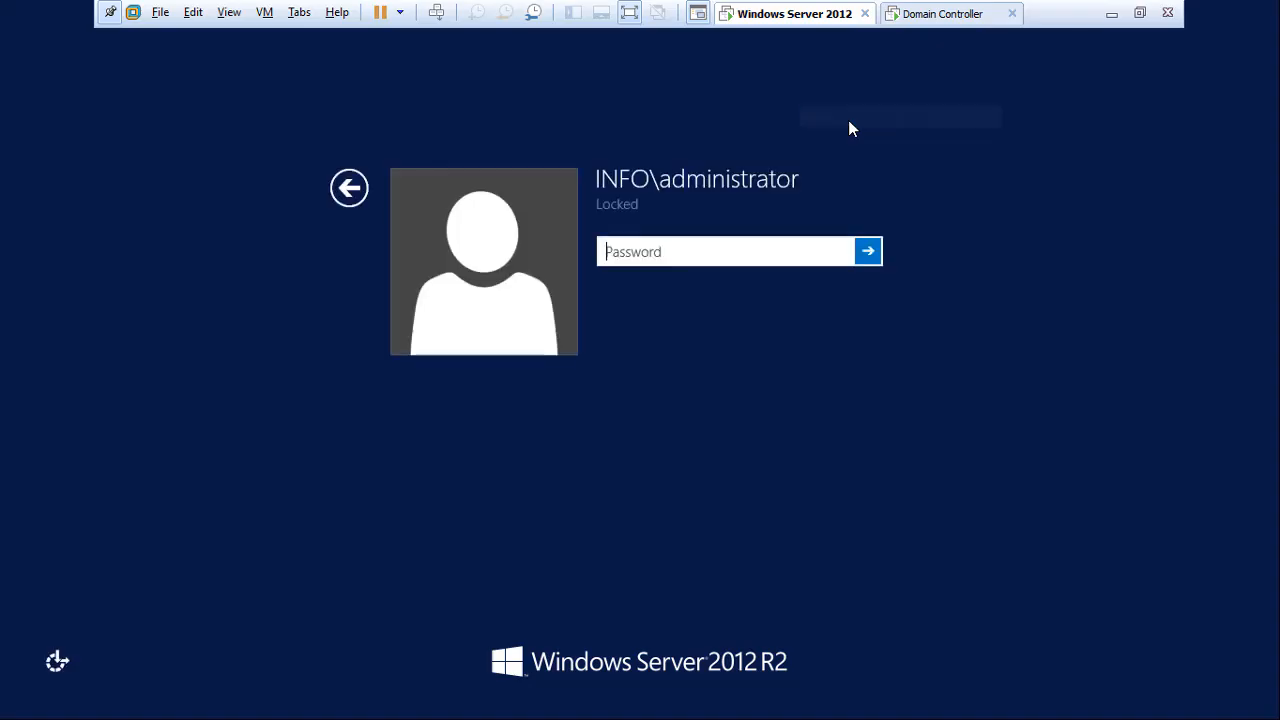
type("******")
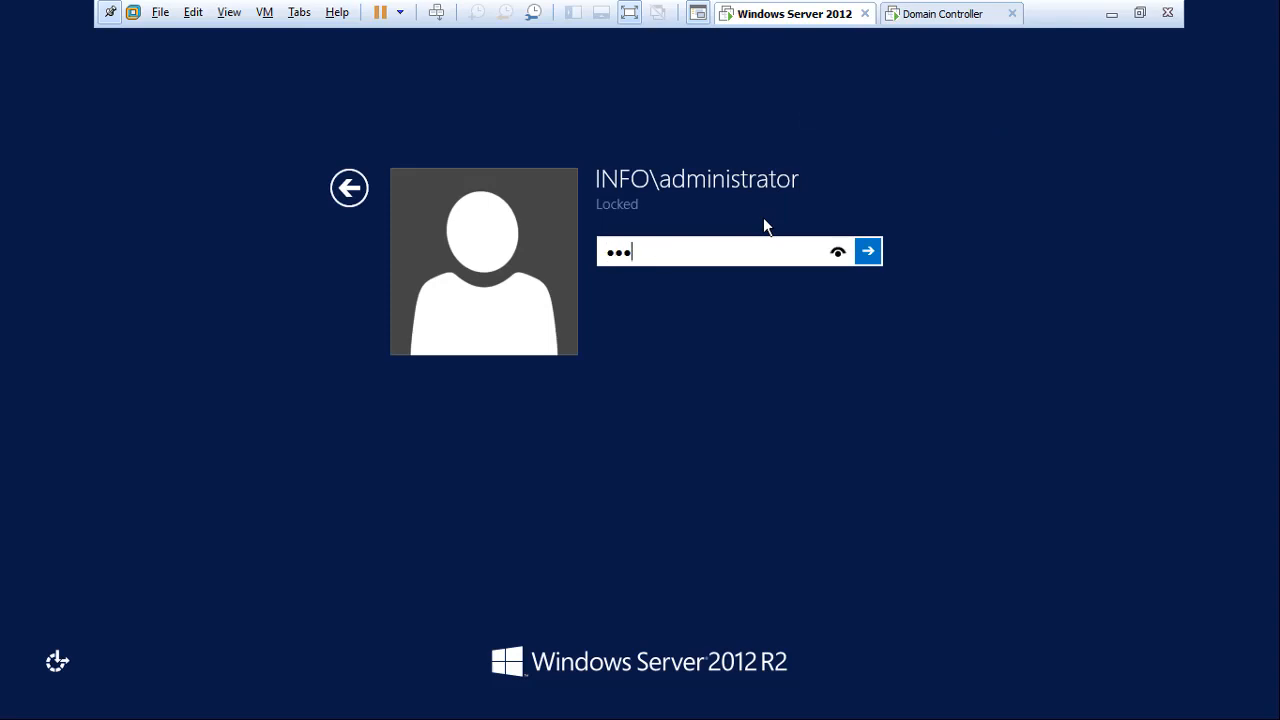
type("*******")
key("Return")
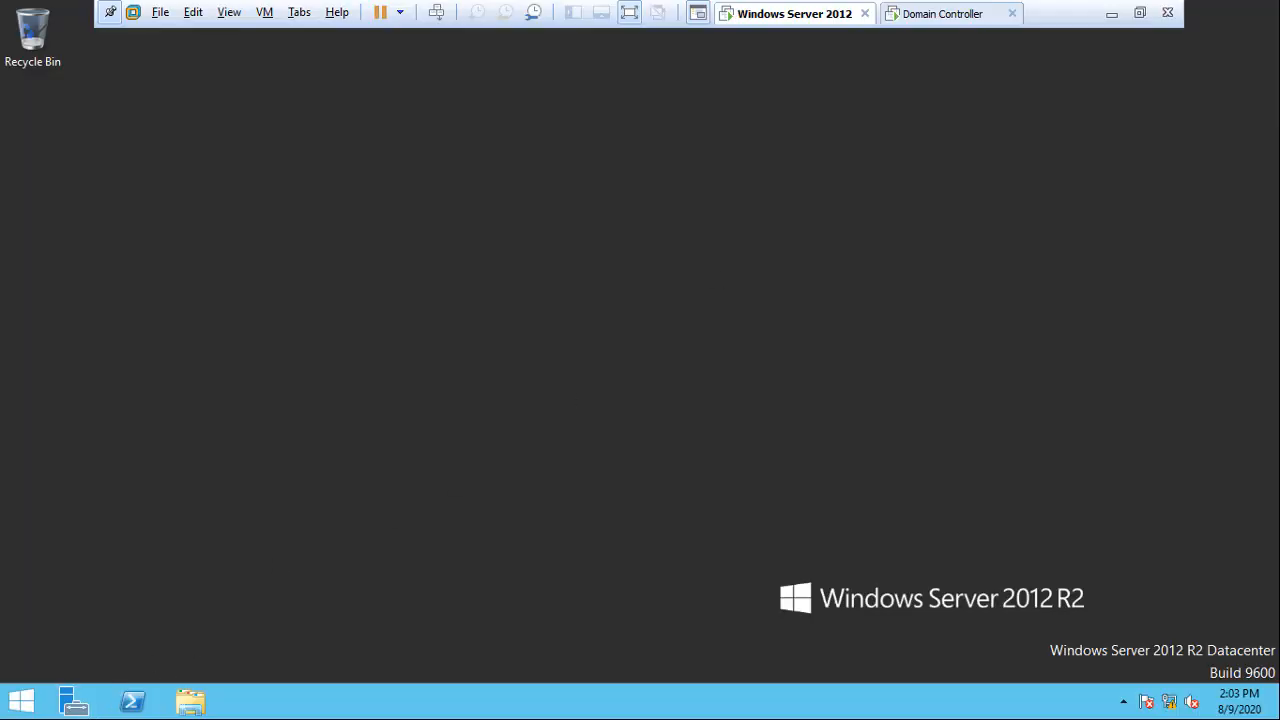
left_click(75, 705)
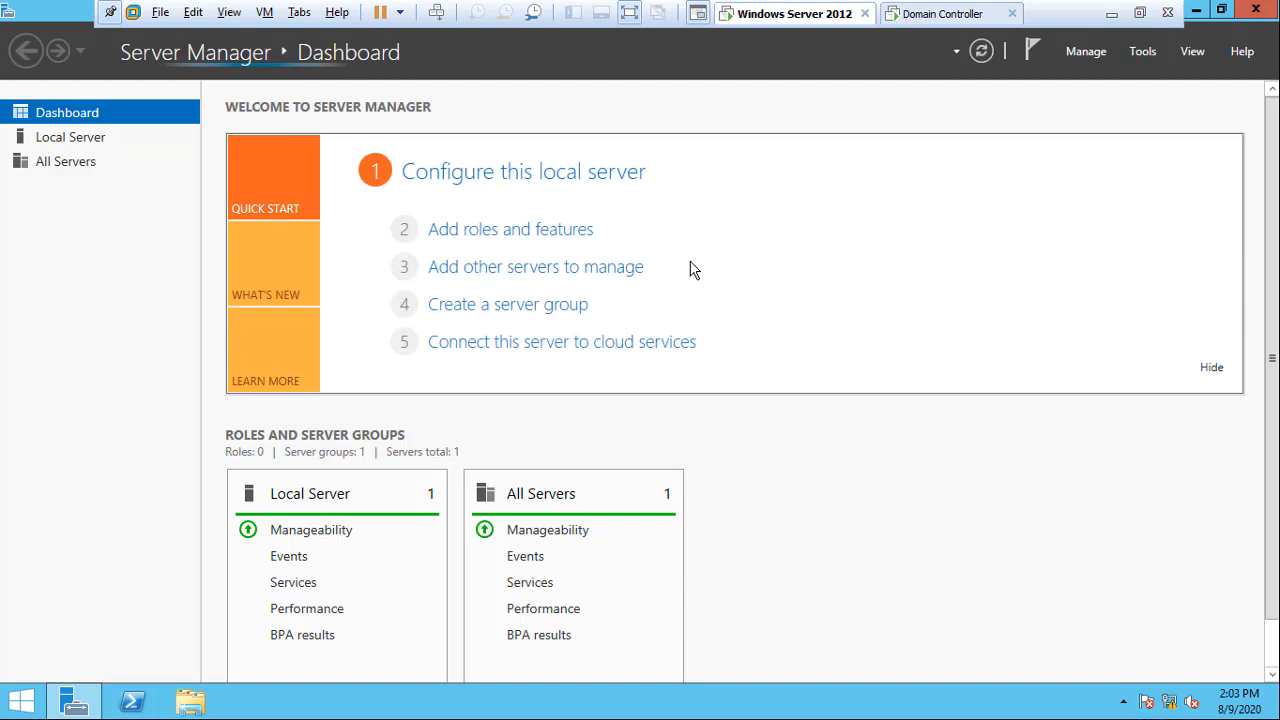
Launch the Add Roles and Features Wizard and advance past the destination and roles pages.
left_click(521, 243)
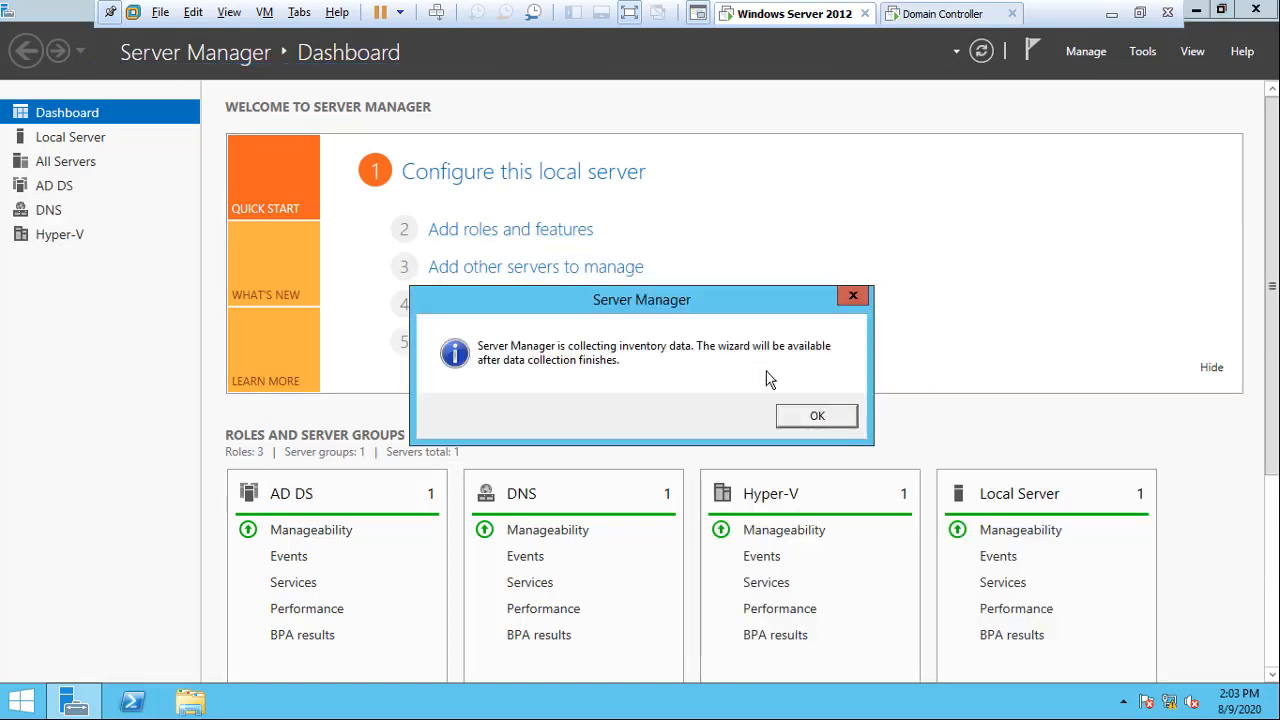
left_click(815, 418)
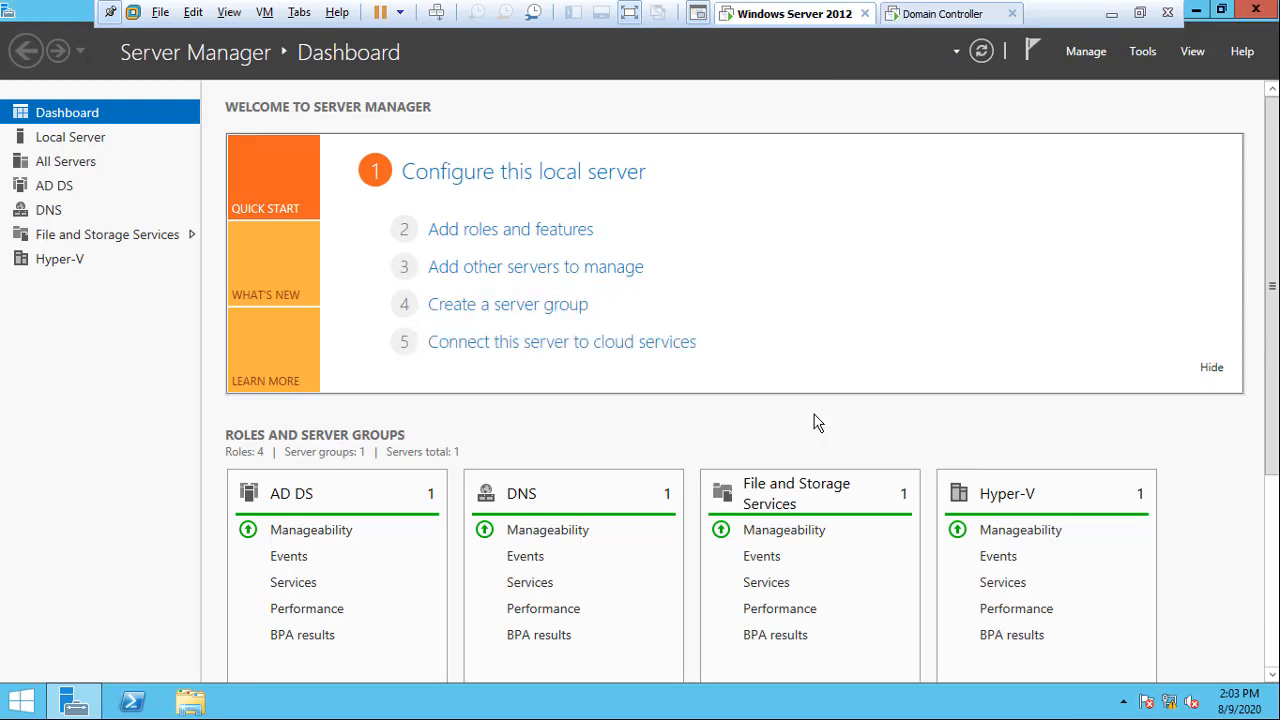
left_click(533, 230)
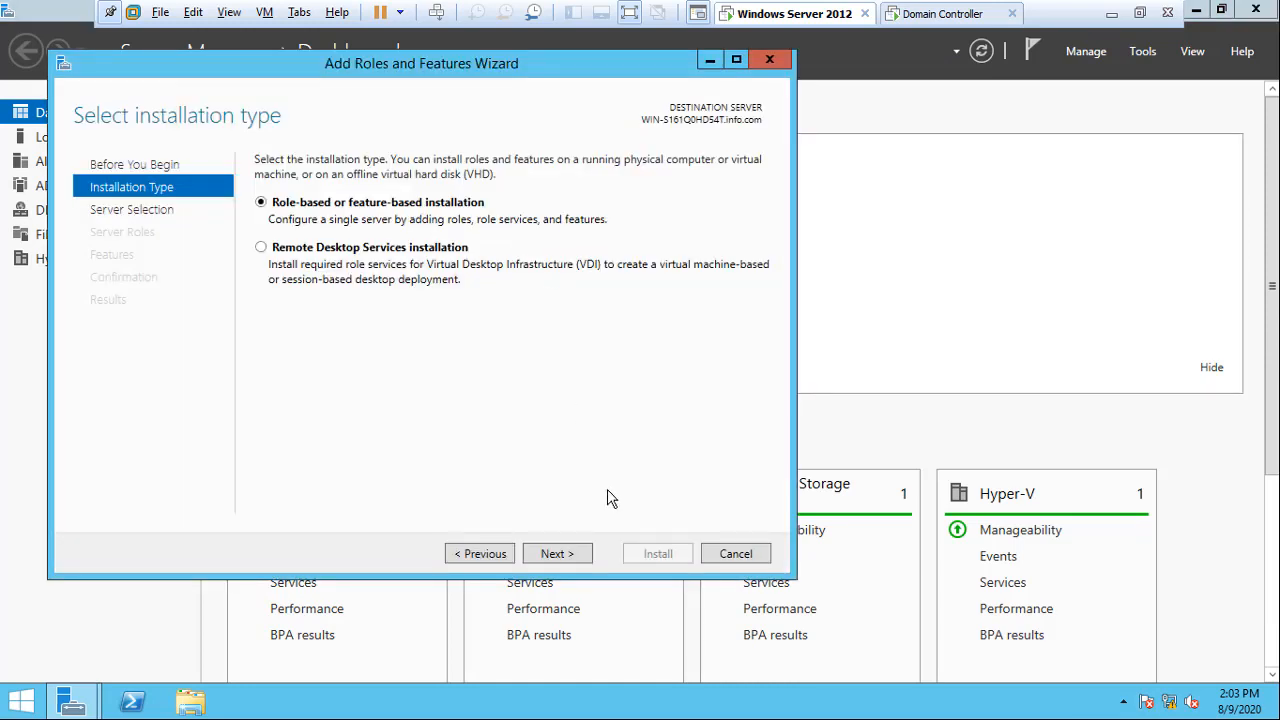
left_click(549, 563)
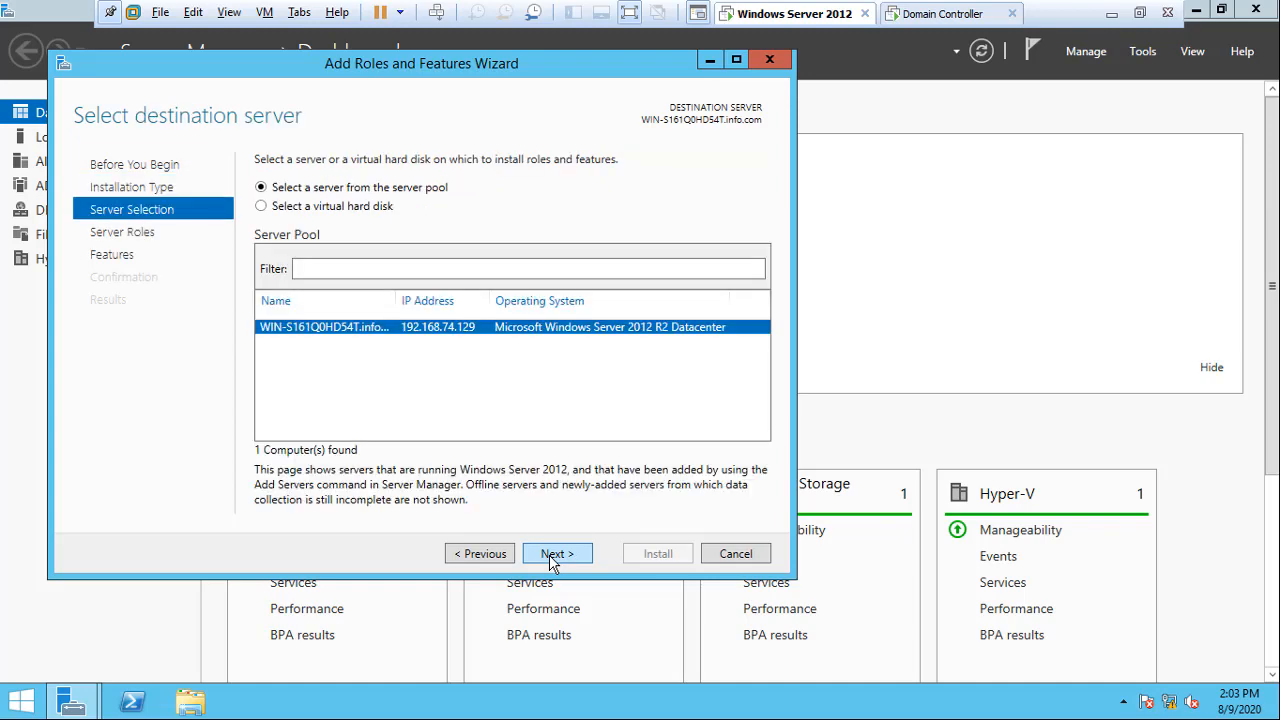
left_click(549, 563)
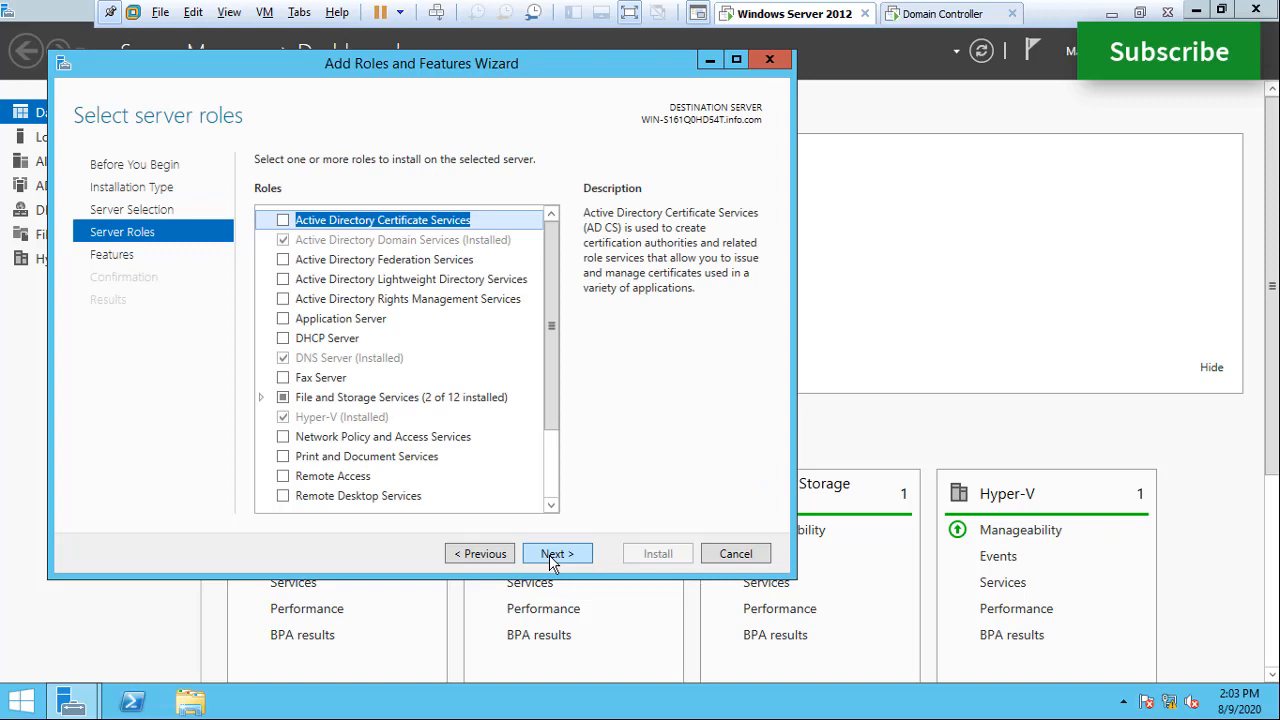
left_click(549, 563)
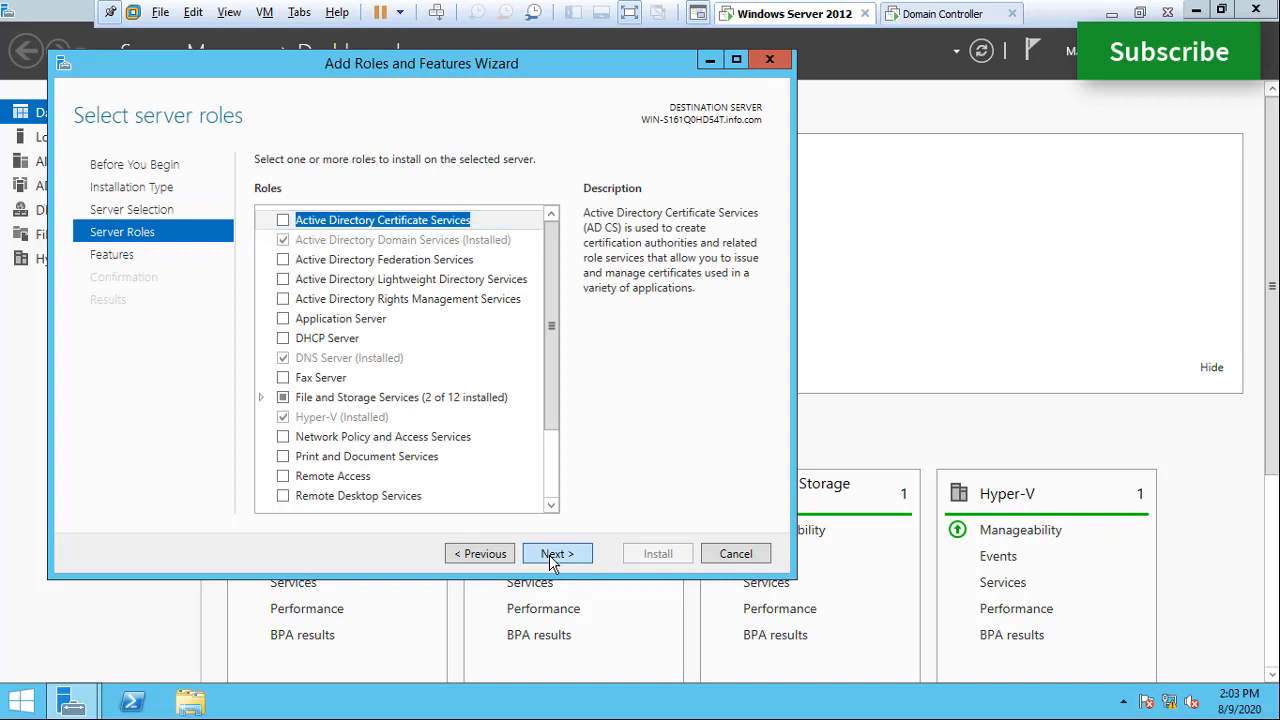
Tick the Windows Server Backup feature and continue to the confirmation page.
left_click(551, 474)
left_click(555, 482)
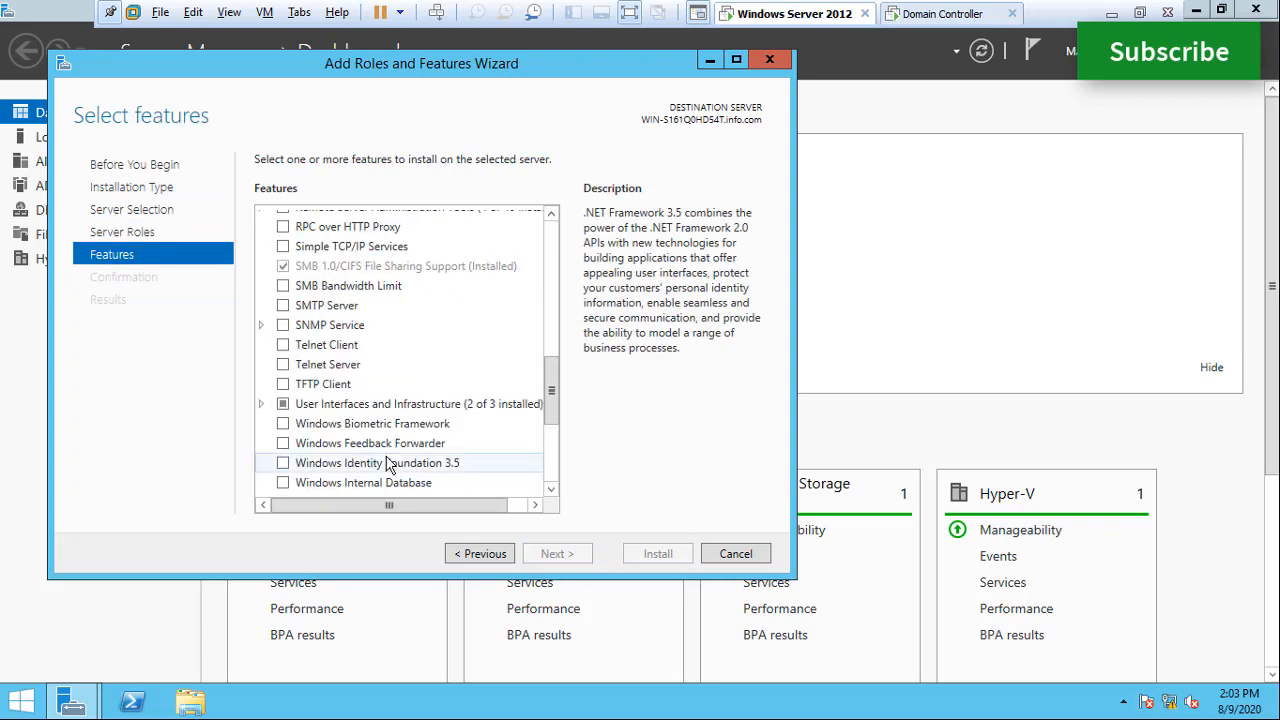
left_click(555, 478)
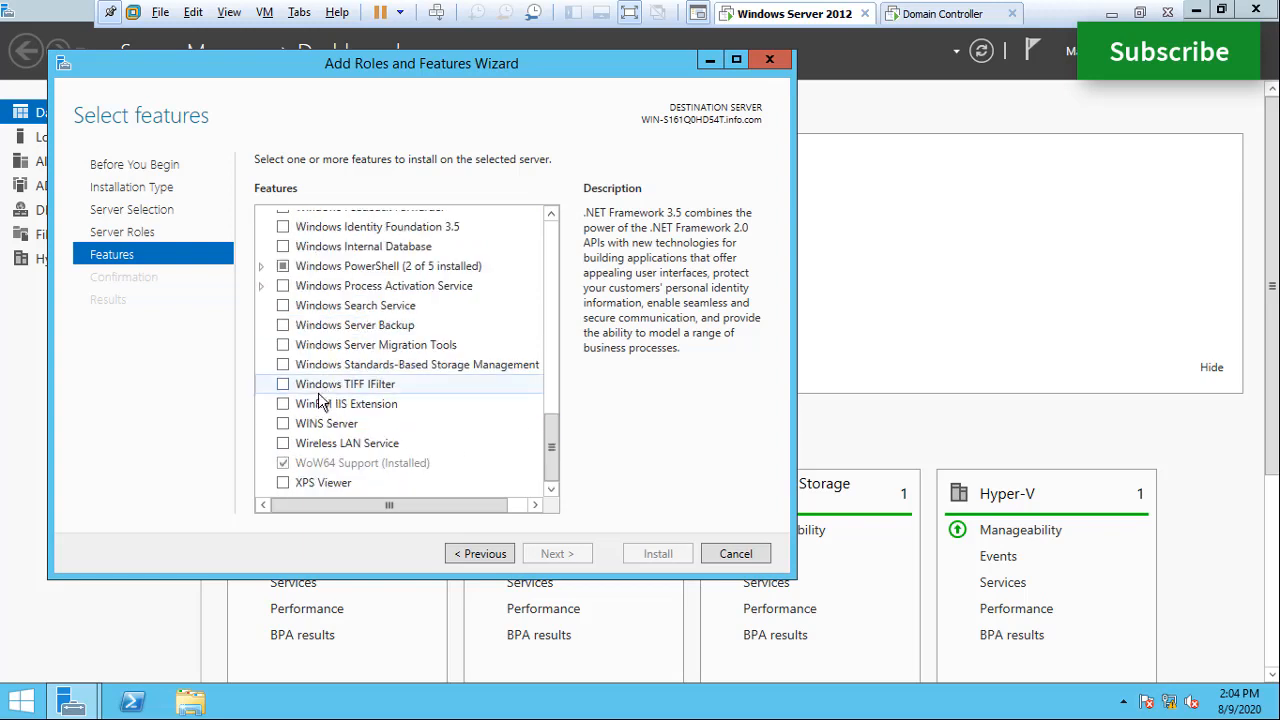
left_click(283, 325)
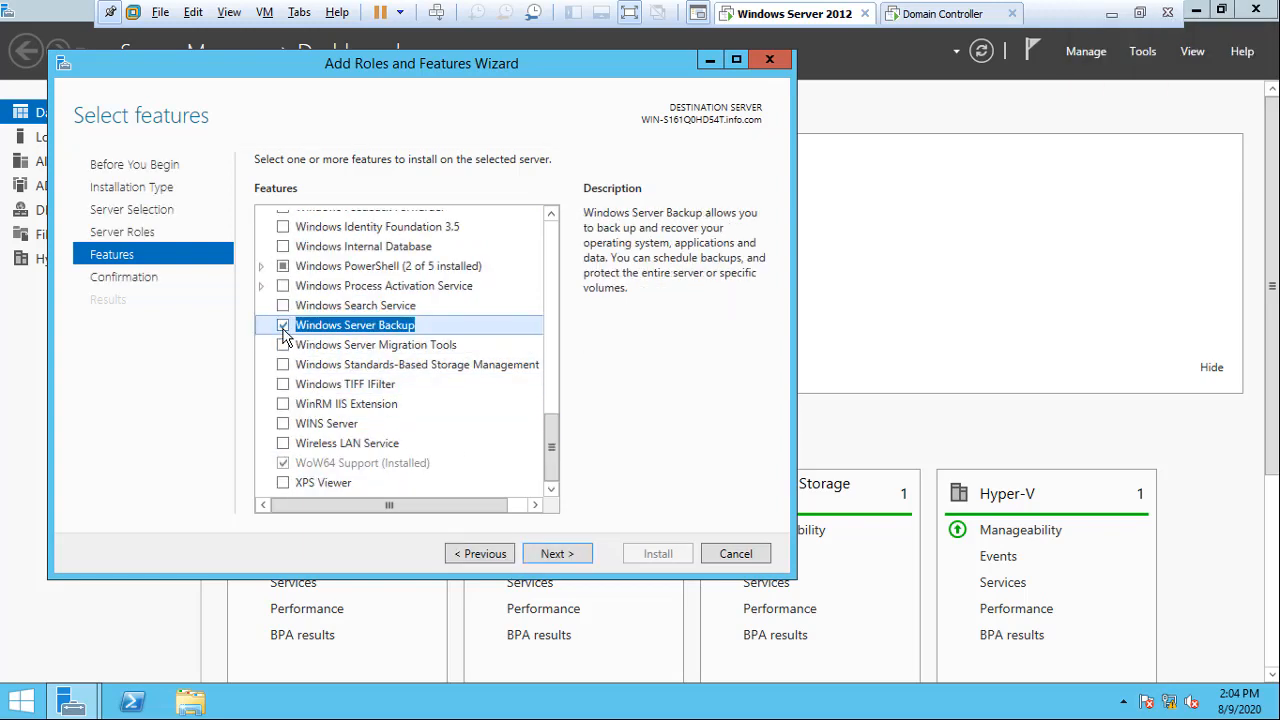
left_click(550, 558)
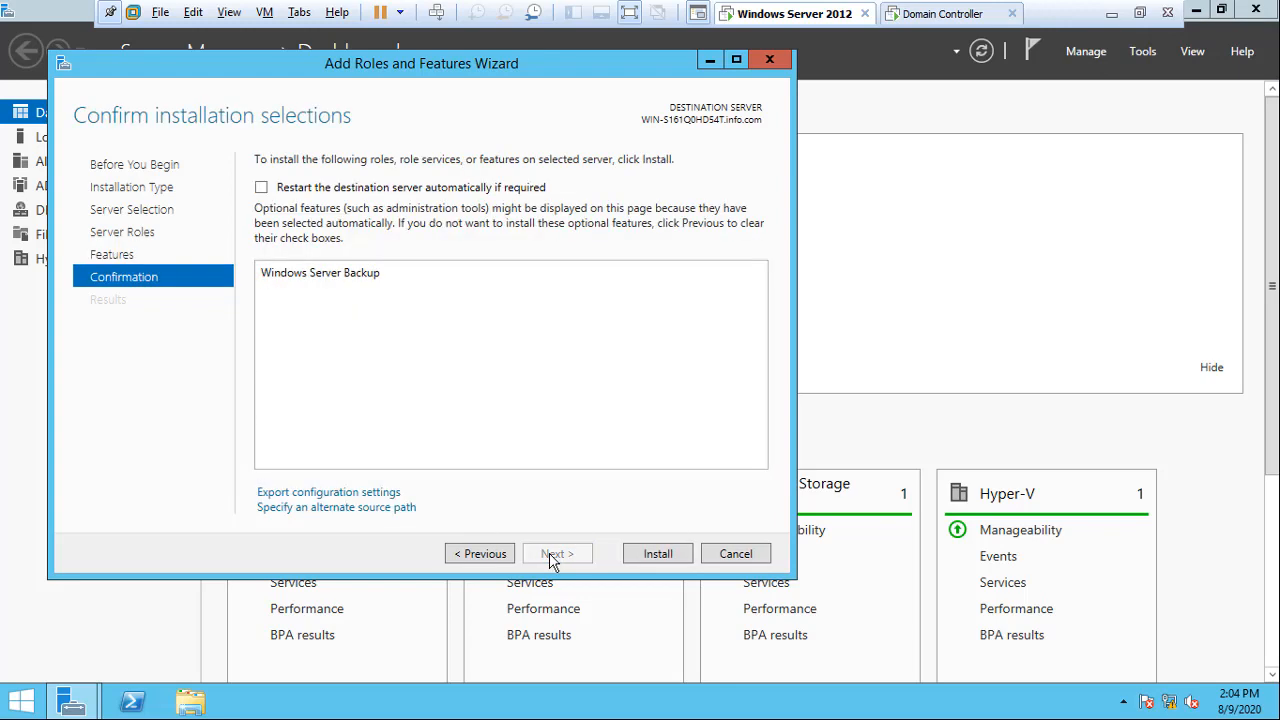
Install Windows Server Backup and close the wizard once installation succeeds.
left_click(654, 556)
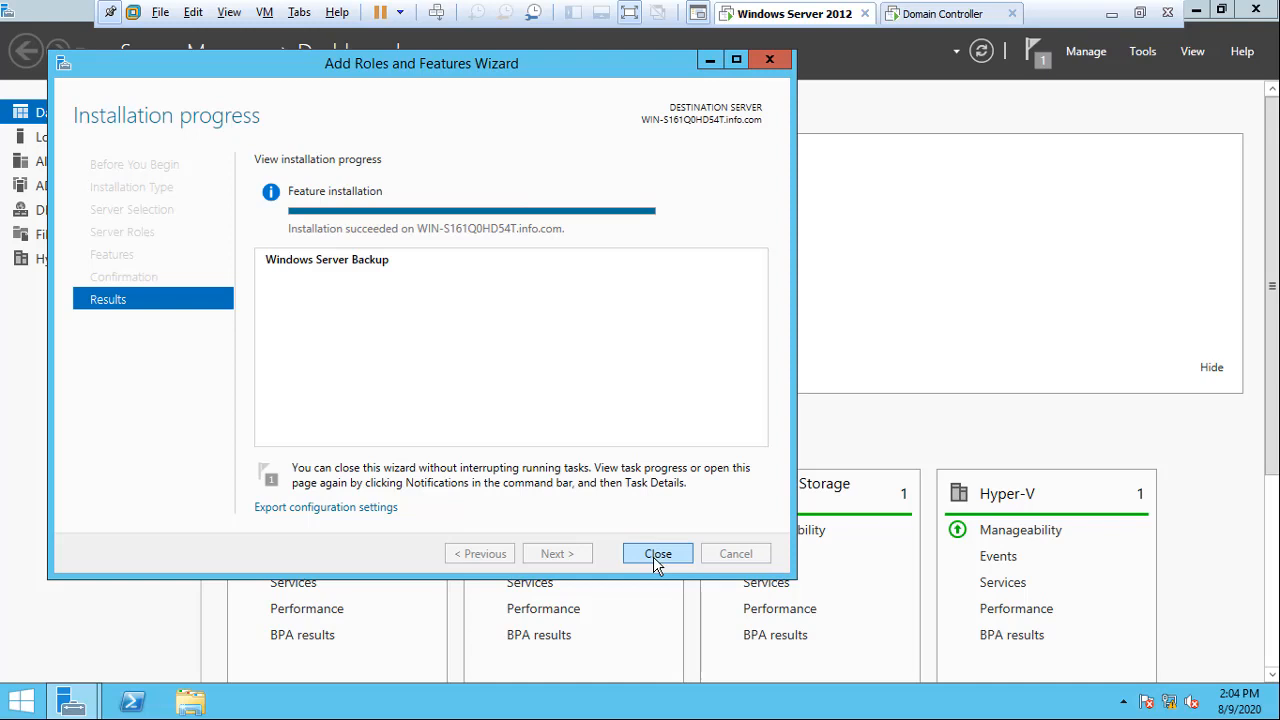
left_click(657, 554)
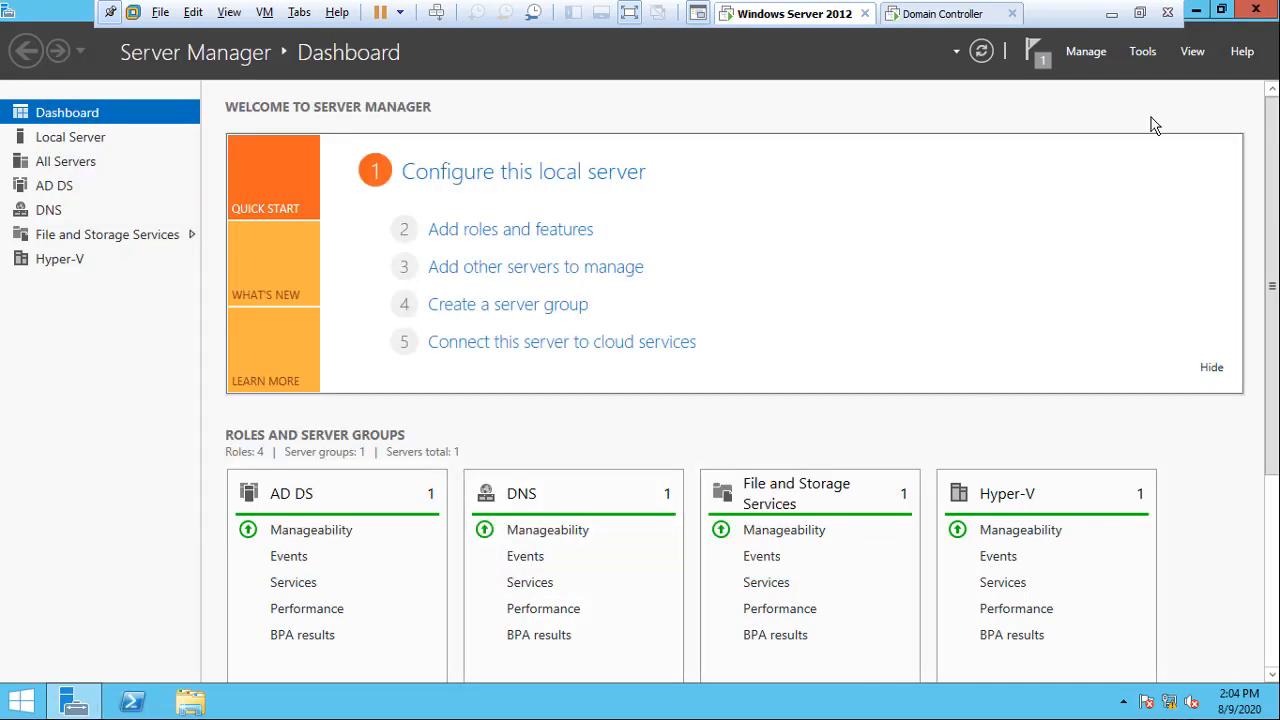
left_click(1143, 51)
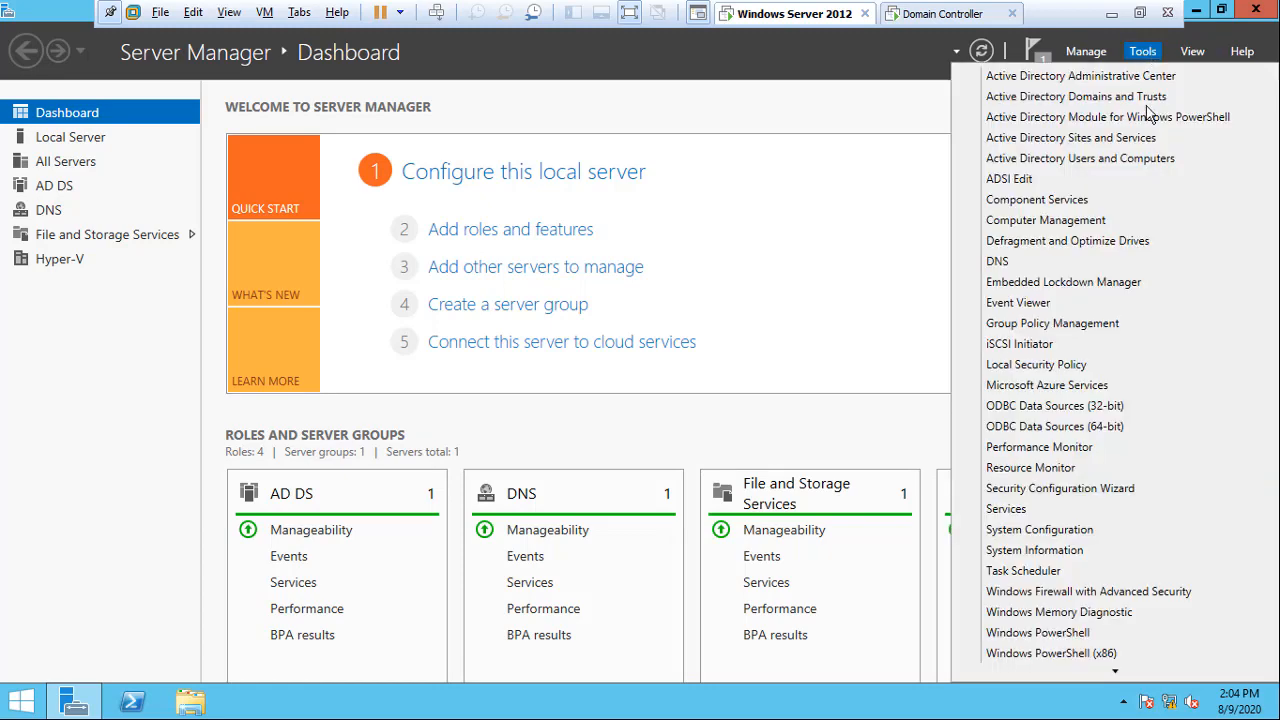
Launch Windows Server Backup from Tools and start a Backup Once run.
left_click(1122, 677)
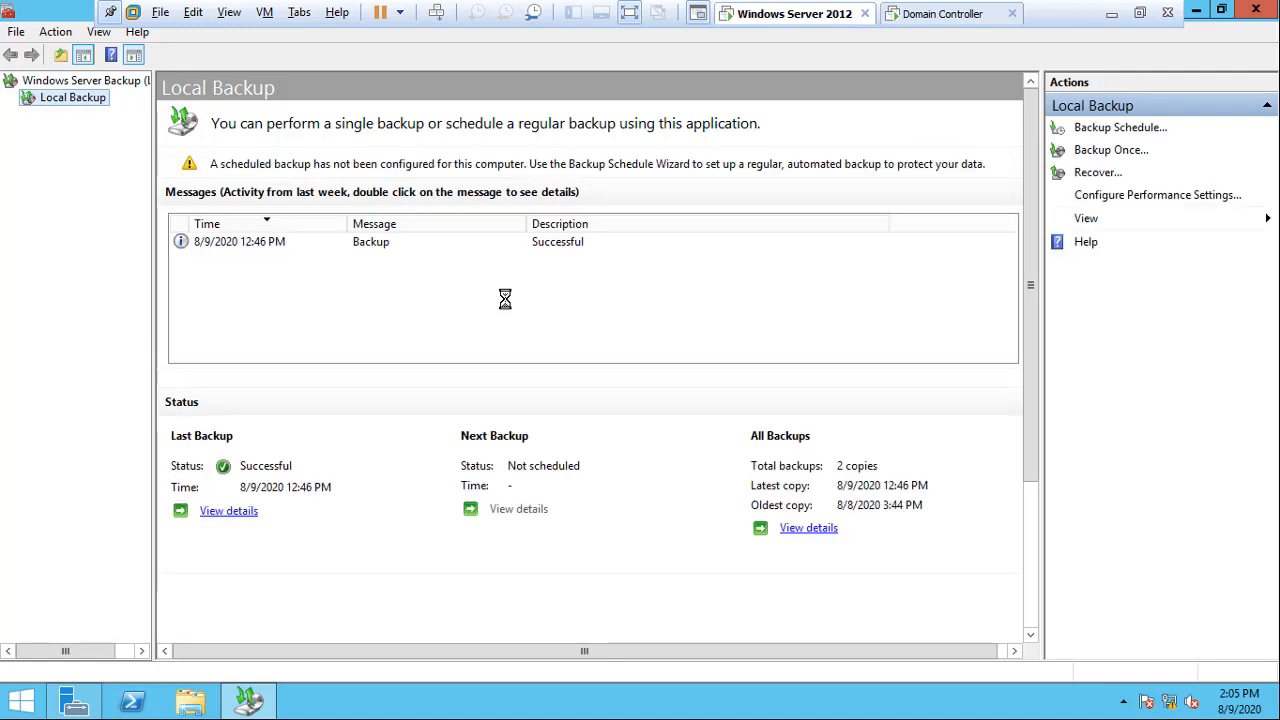
left_click(1107, 155)
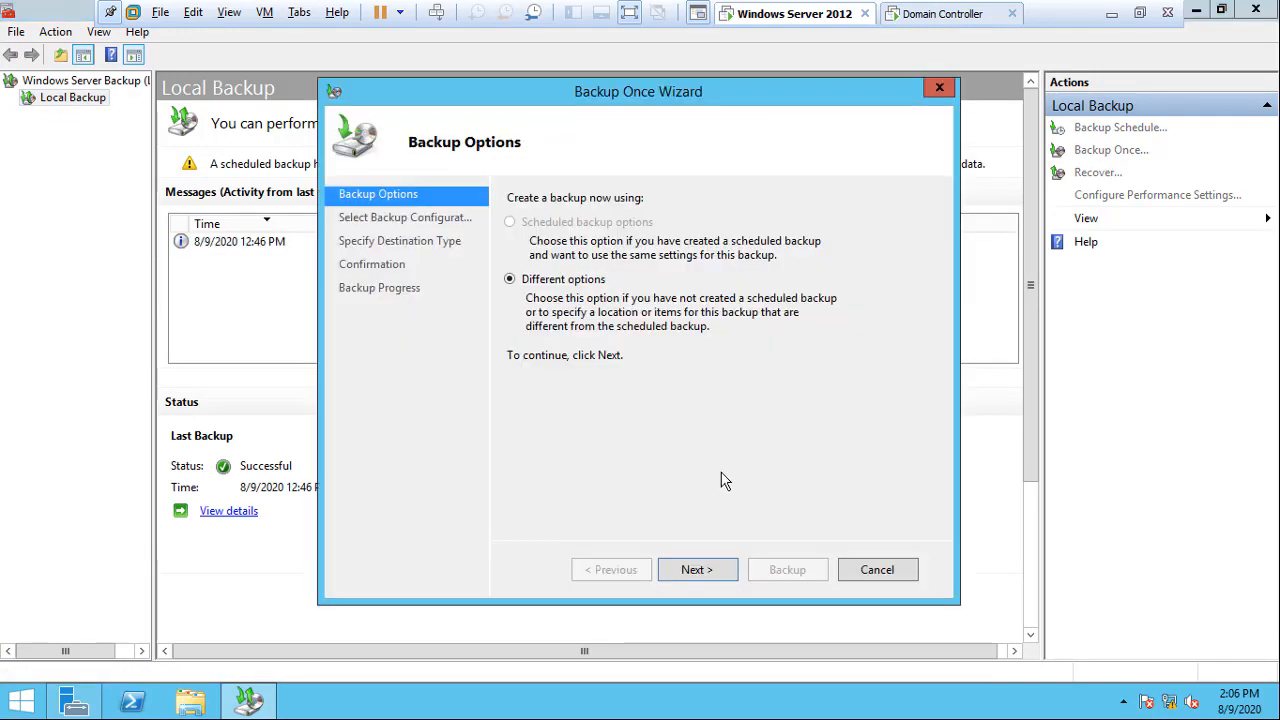
Run a one-time full server backup to local drive E:, excluding the destination volume, then close the tool.
left_click(698, 574)
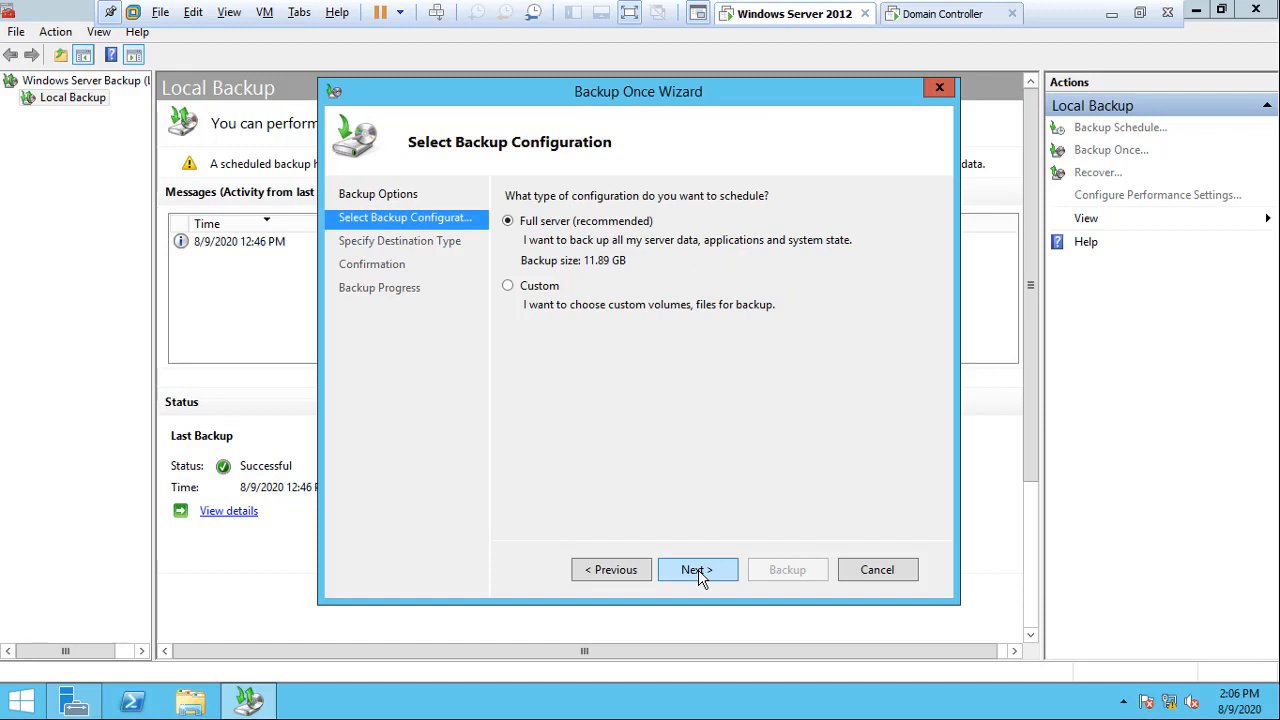
left_click(698, 574)
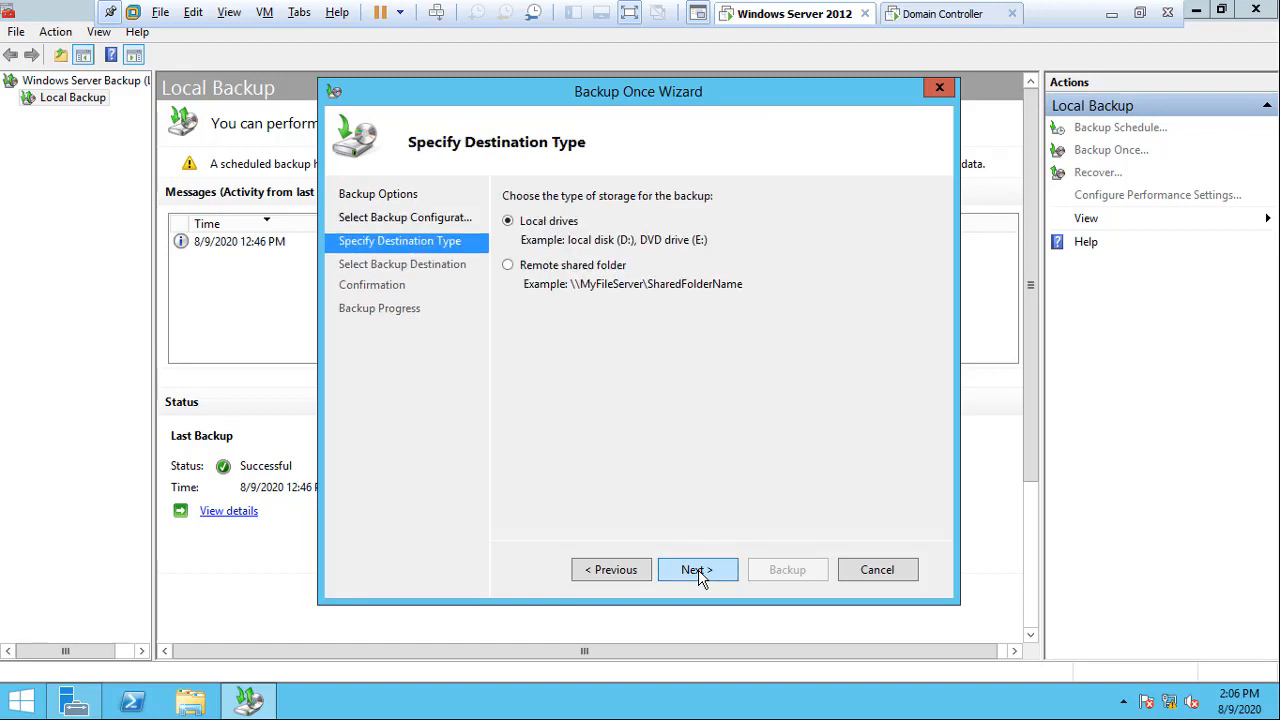
left_click(698, 574)
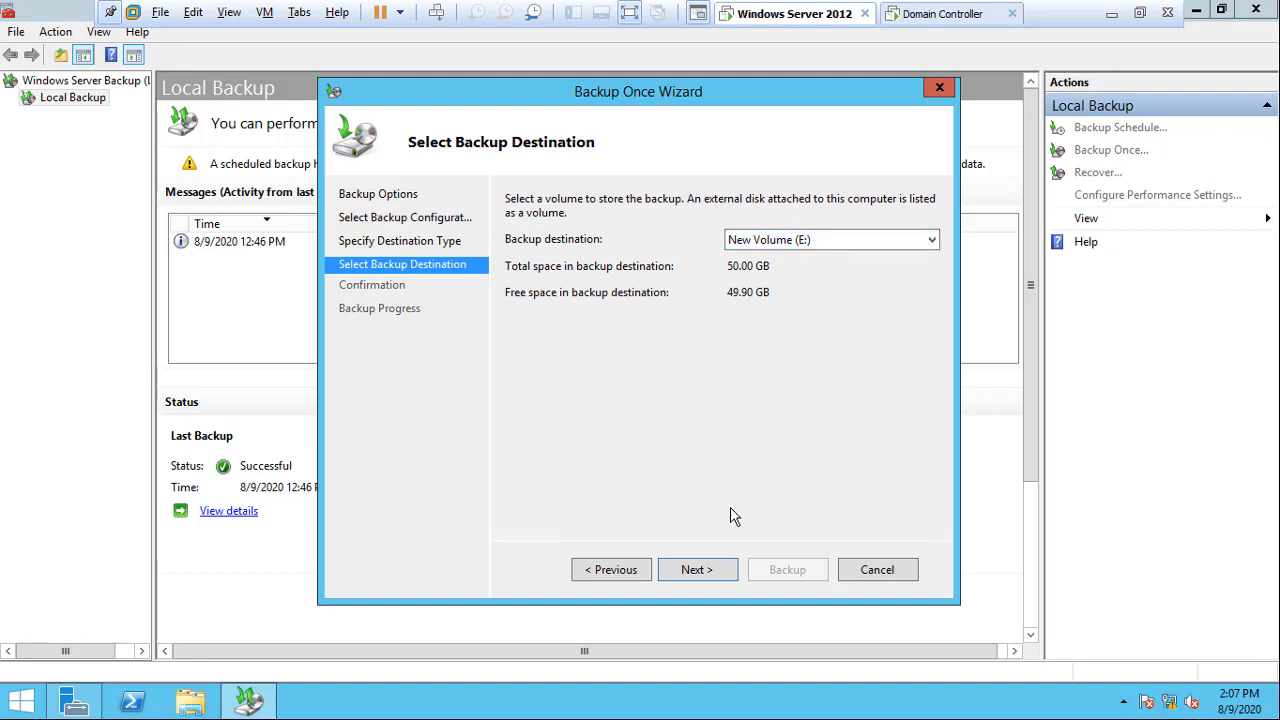
left_click(697, 578)
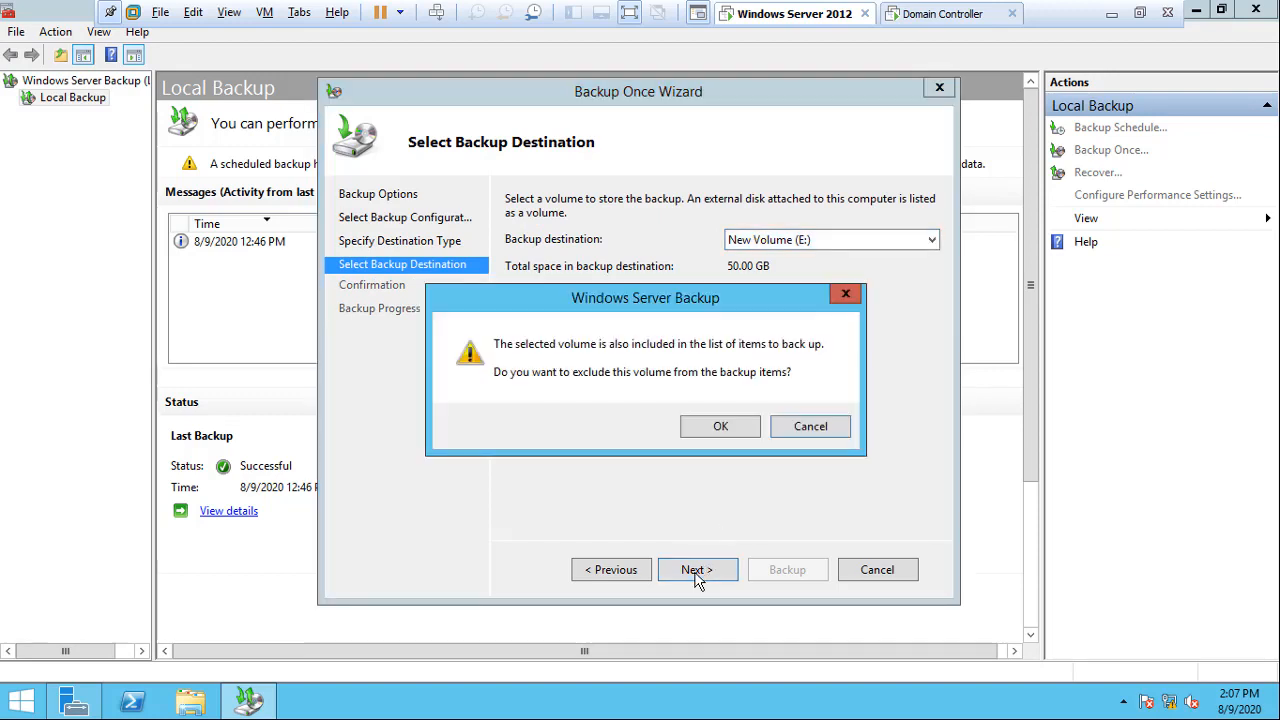
left_click(713, 426)
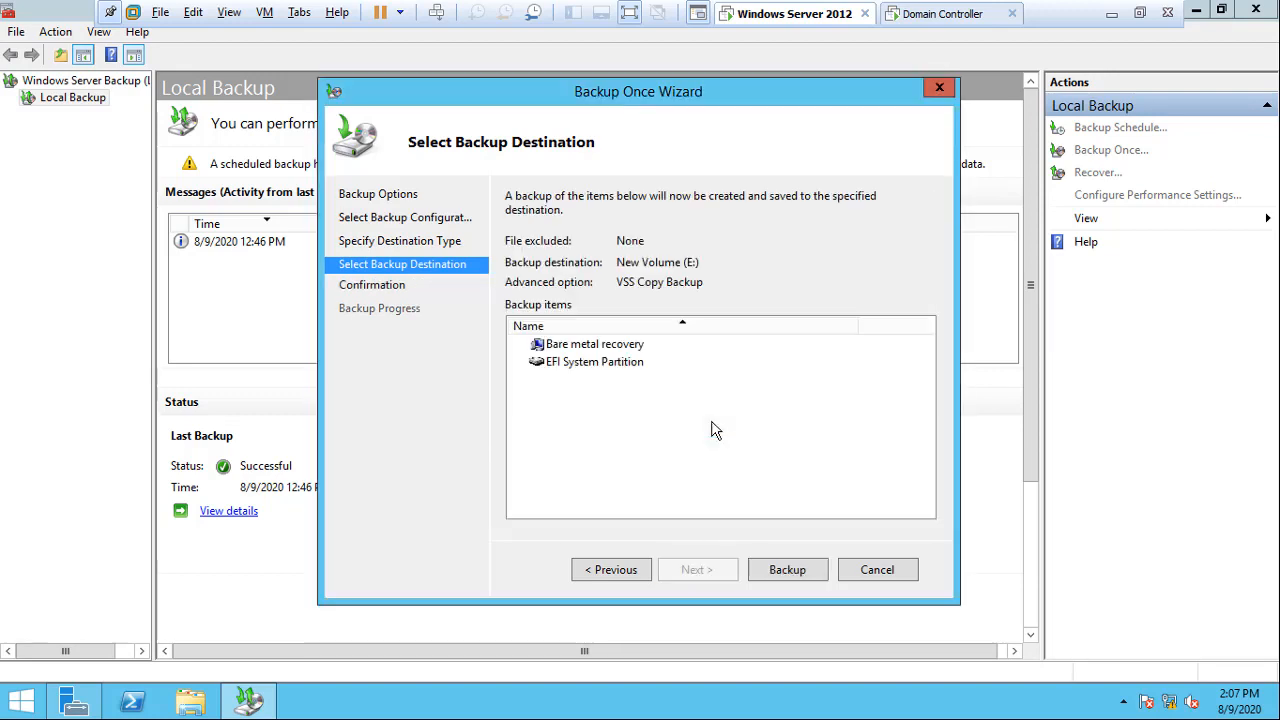
left_click(785, 577)
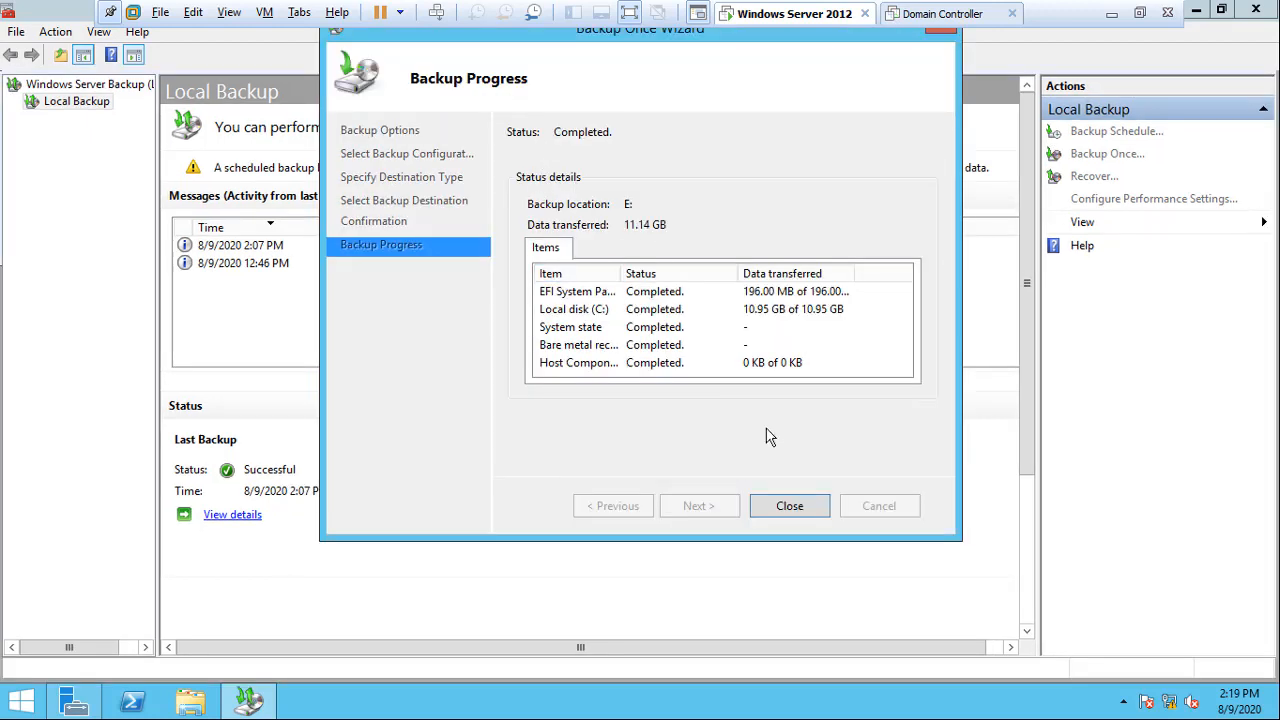
left_click(789, 506)
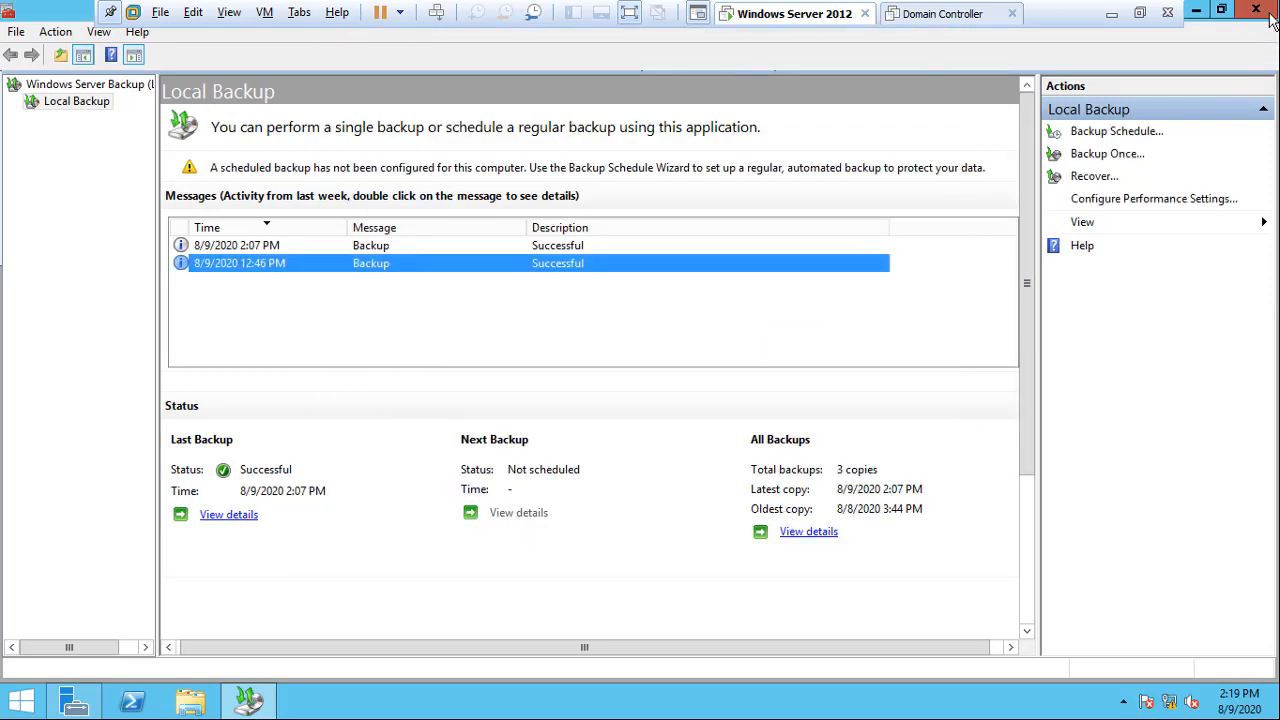
left_click(1256, 9)
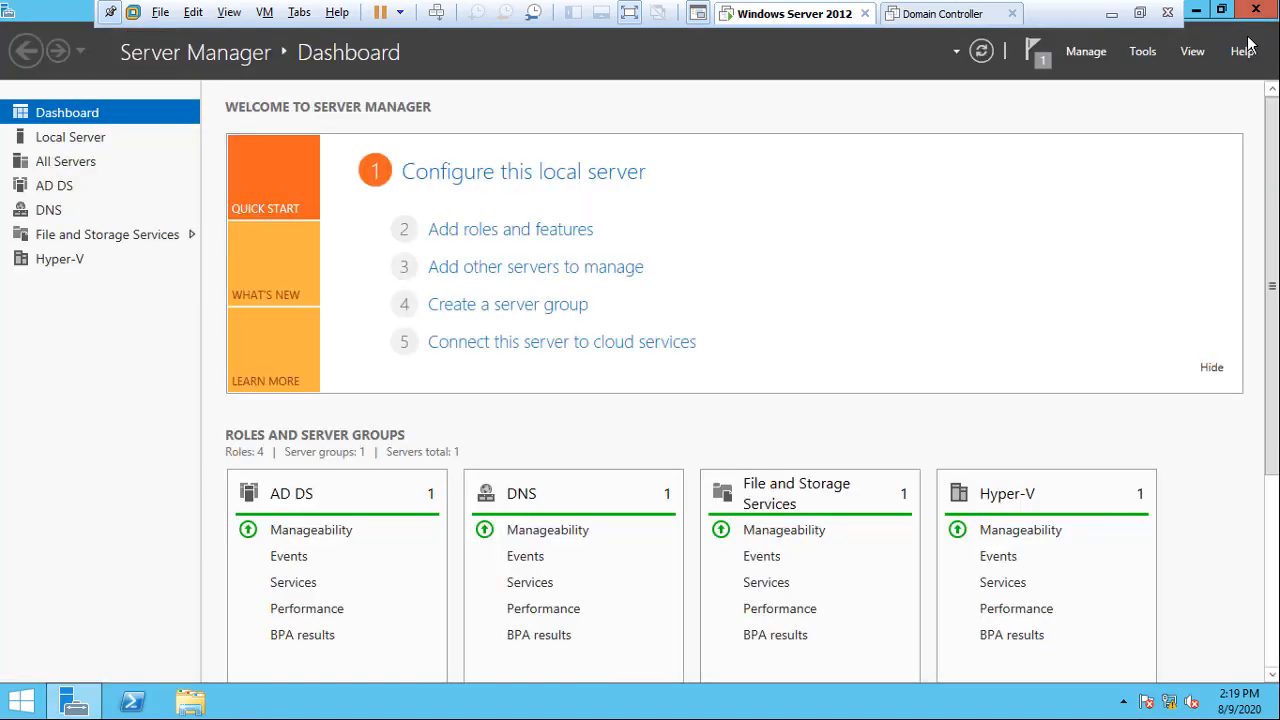
Close Server Manager and restart the server with the Other (Unplanned) reason.
left_click(1257, 9)
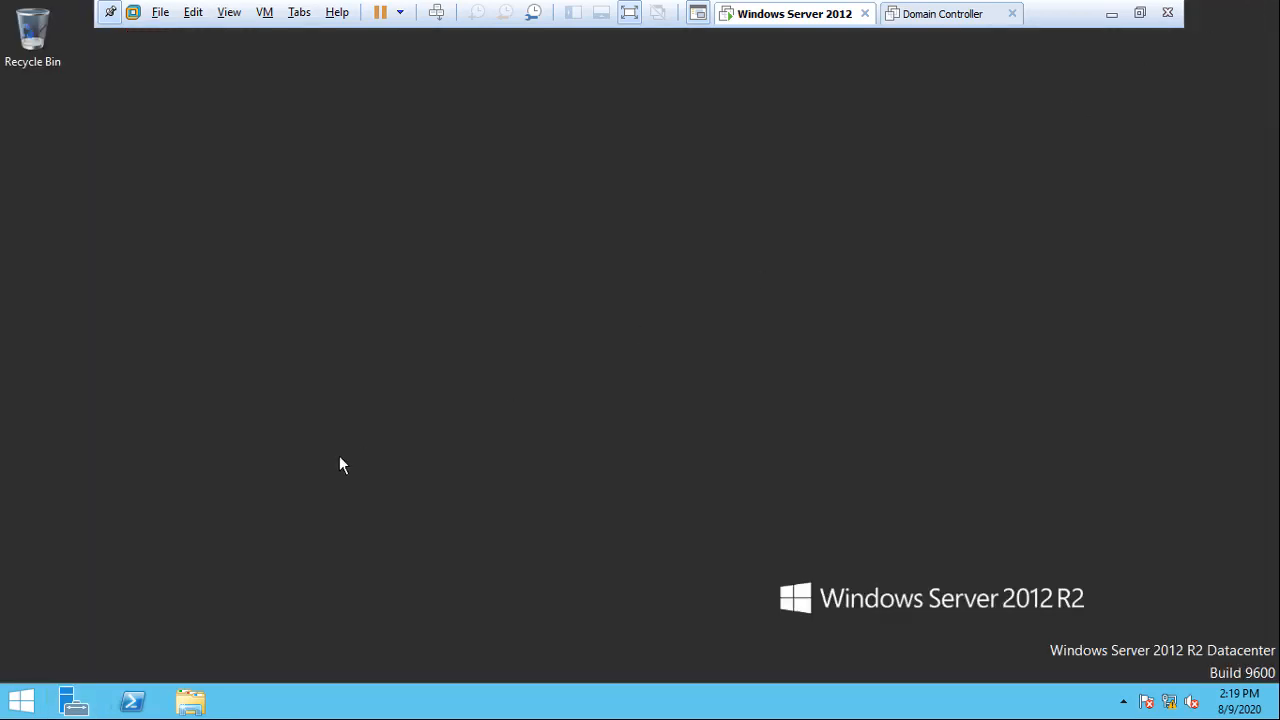
key("super")
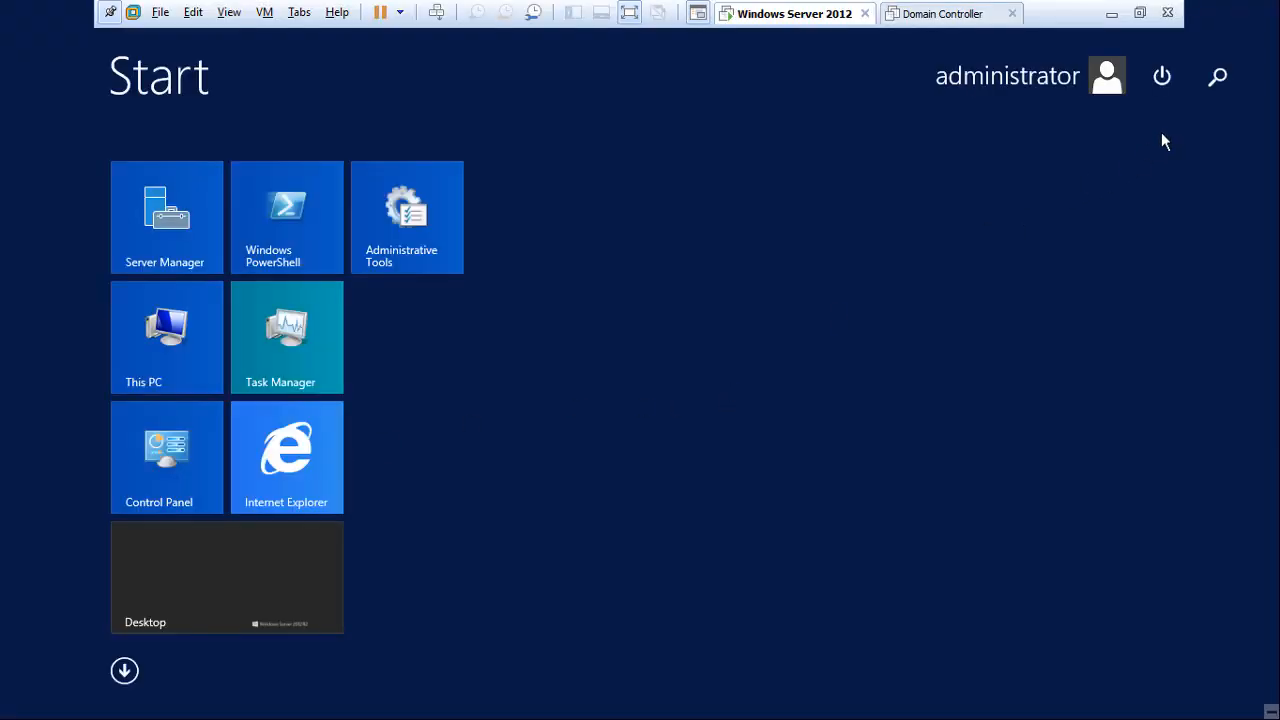
left_click(1164, 80)
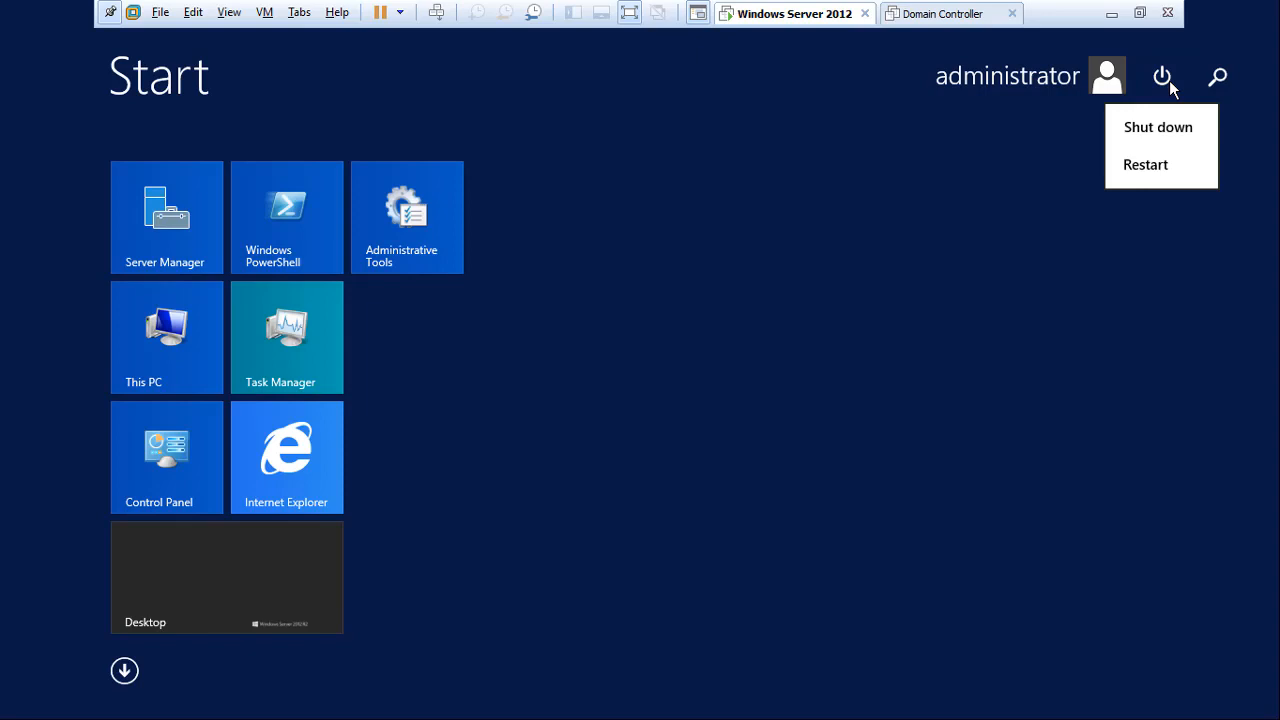
left_click(1142, 168)
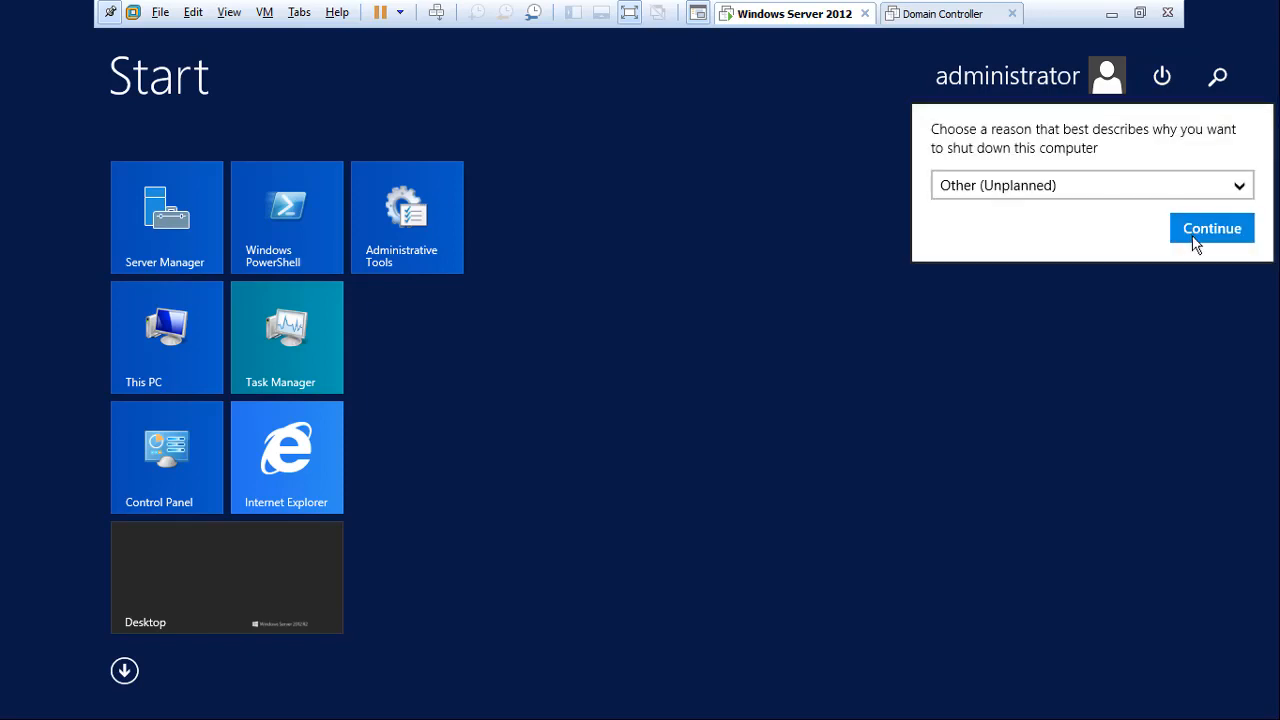
left_click(1194, 242)
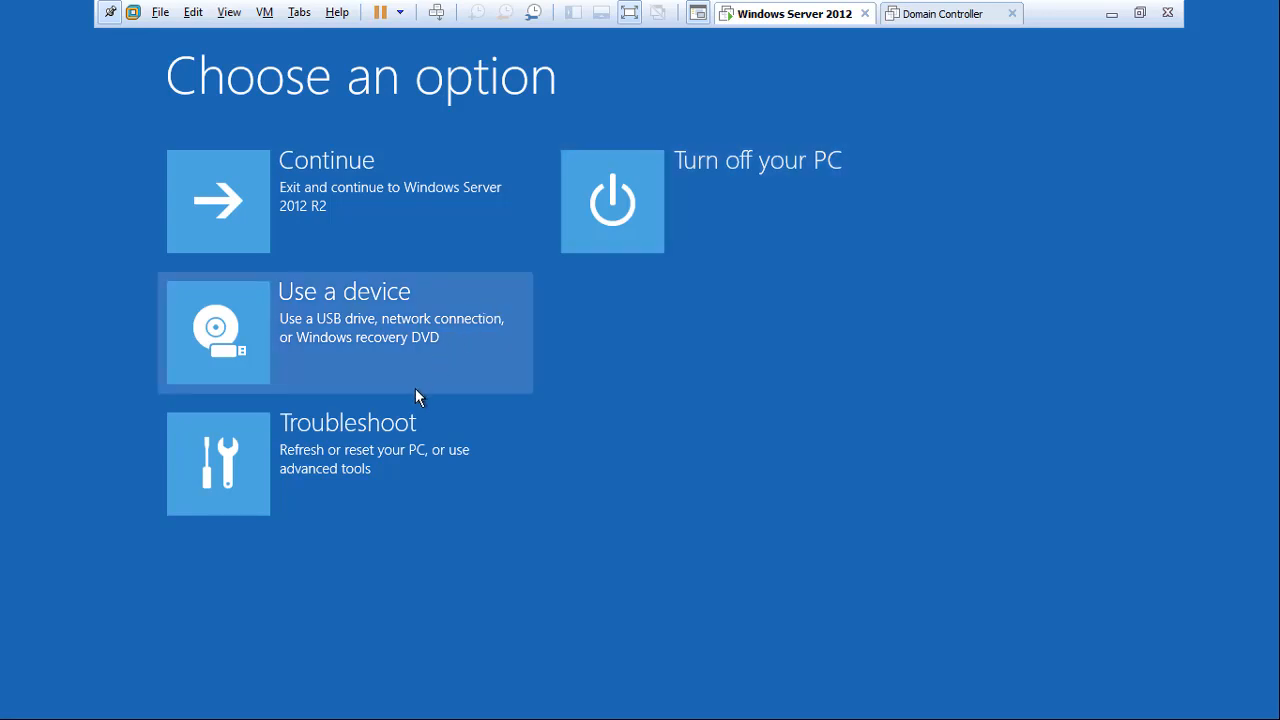
Choose Troubleshoot, then System Image Recovery under Advanced options.
left_click(366, 468)
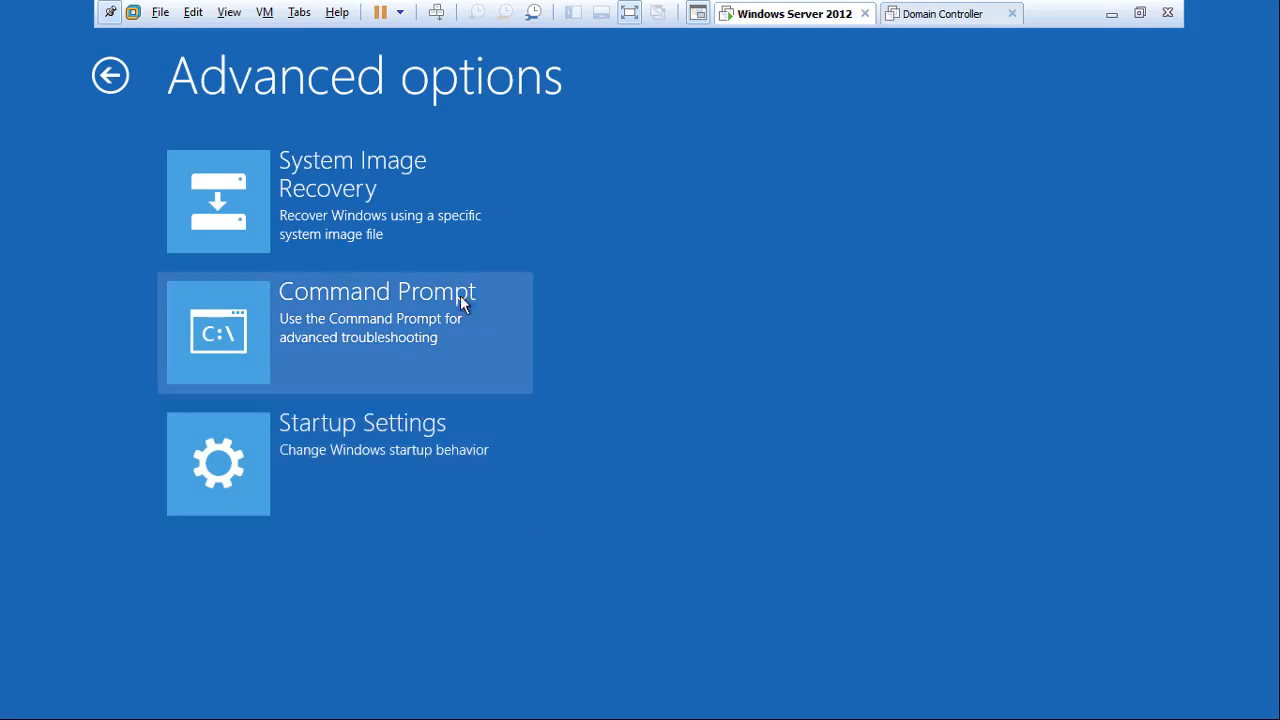
left_click(401, 191)
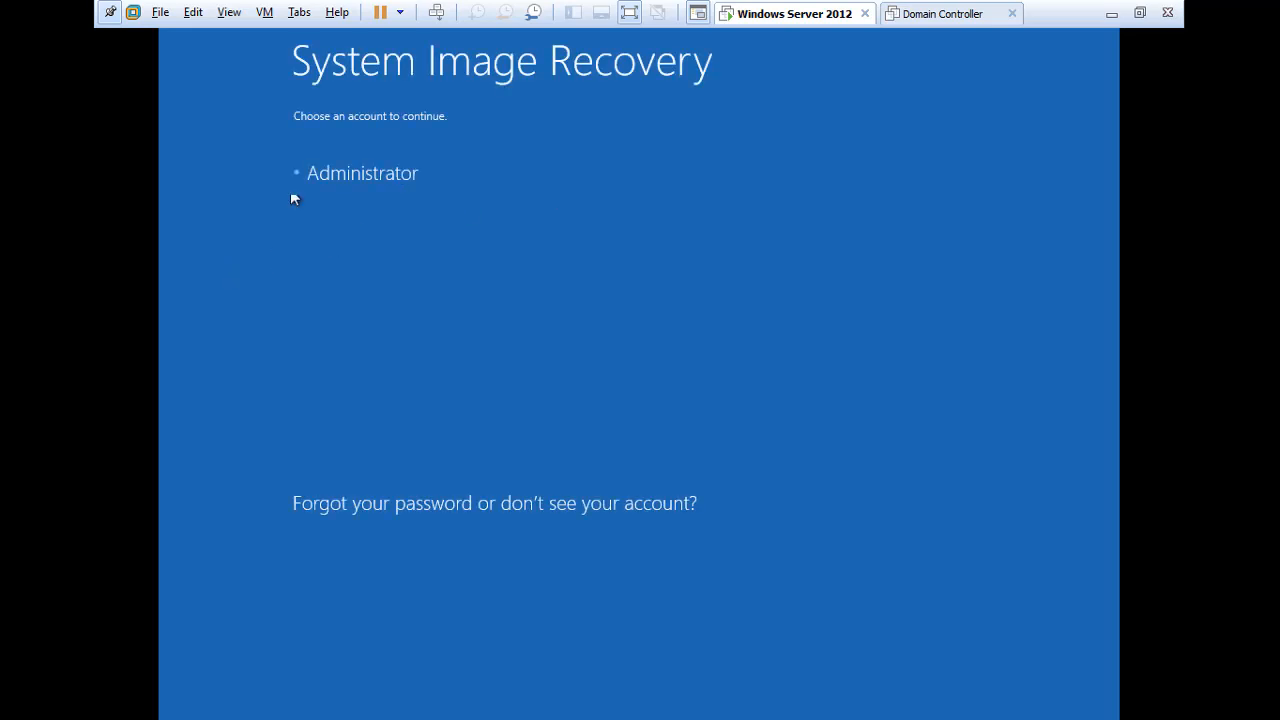
Select the Administrator account and enter its password to continue.
left_click(372, 177)
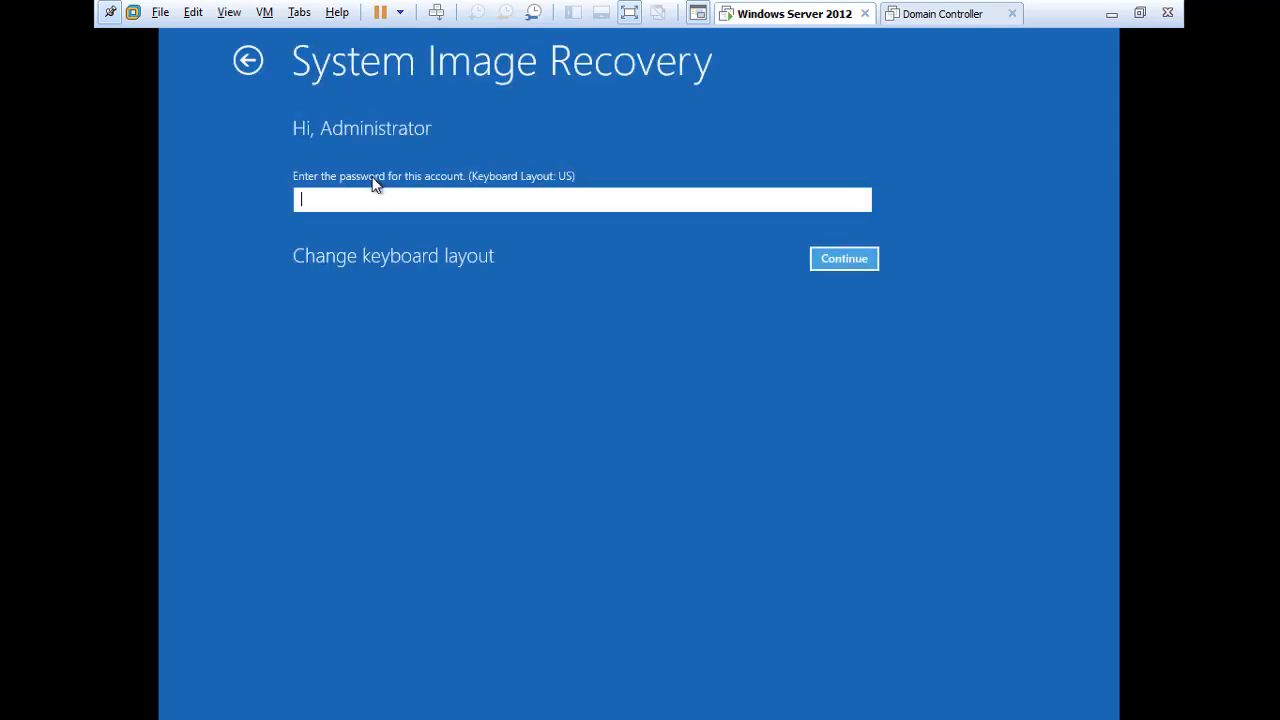
type("•••••••••••••")
key("Return")
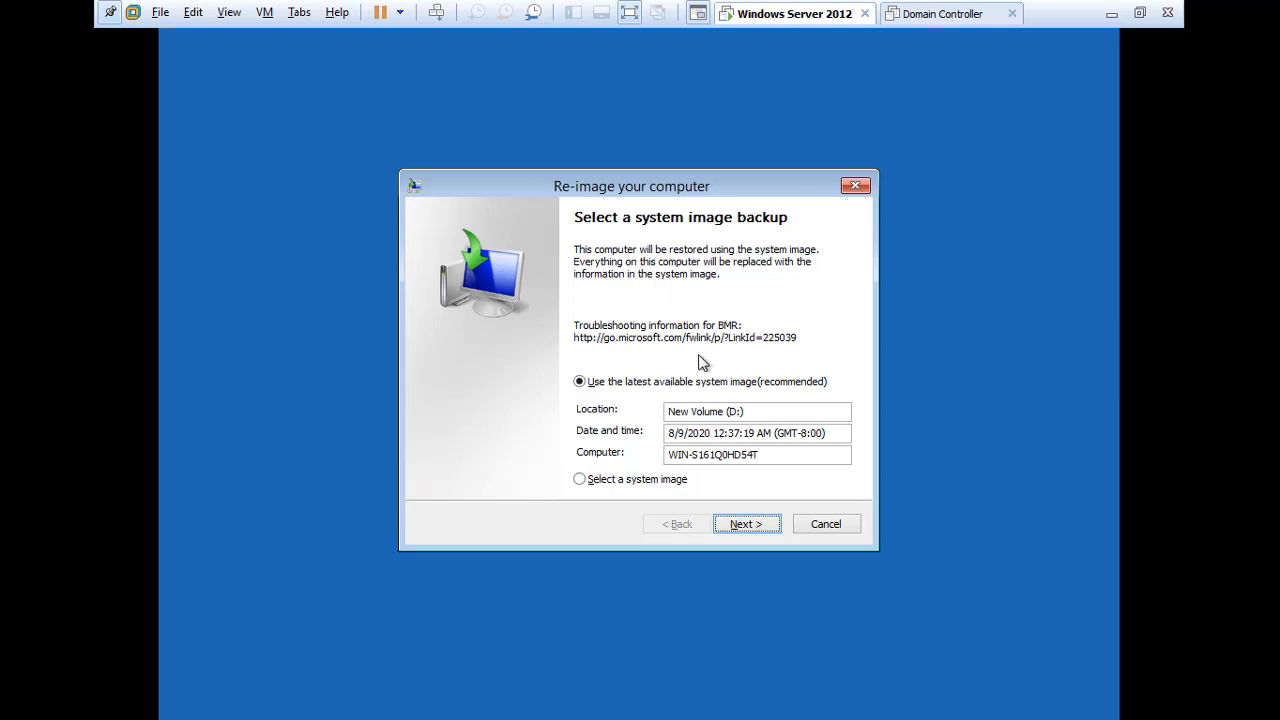
Inspect the available system images by rescanning backup locations, then go back.
left_click(674, 483)
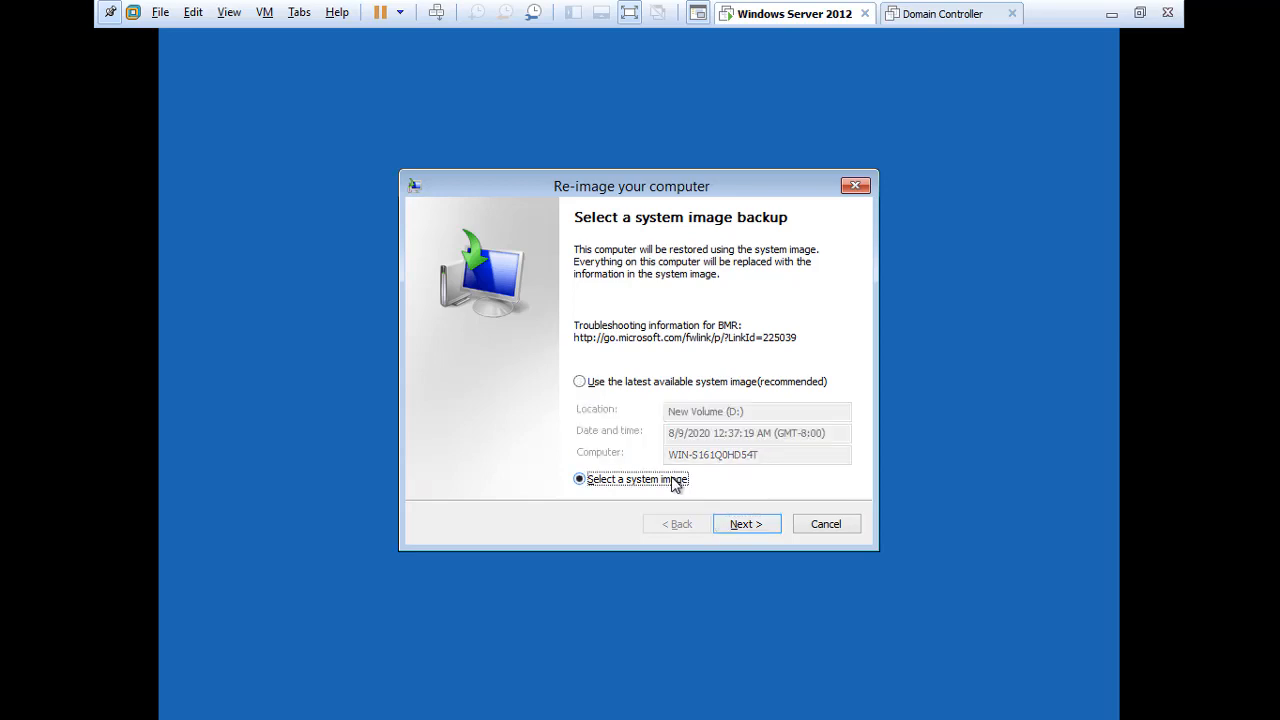
left_click(748, 527)
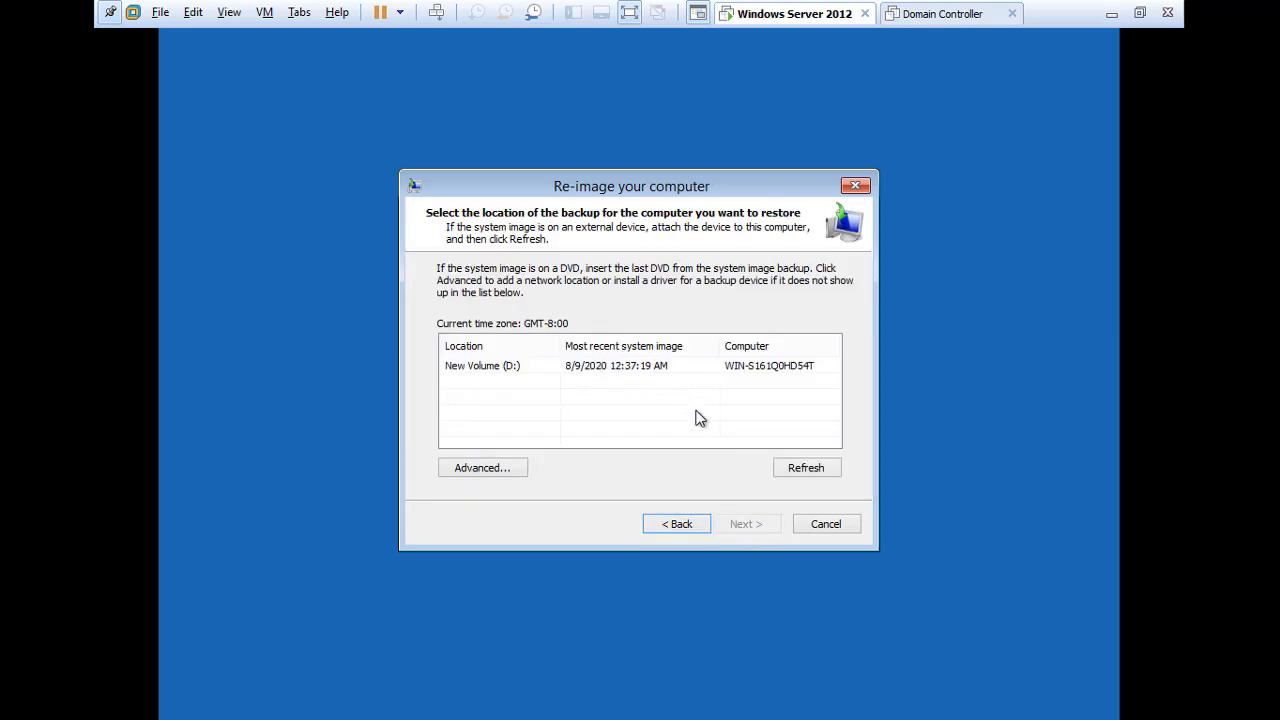
left_click(795, 470)
left_click(794, 468)
left_click(661, 528)
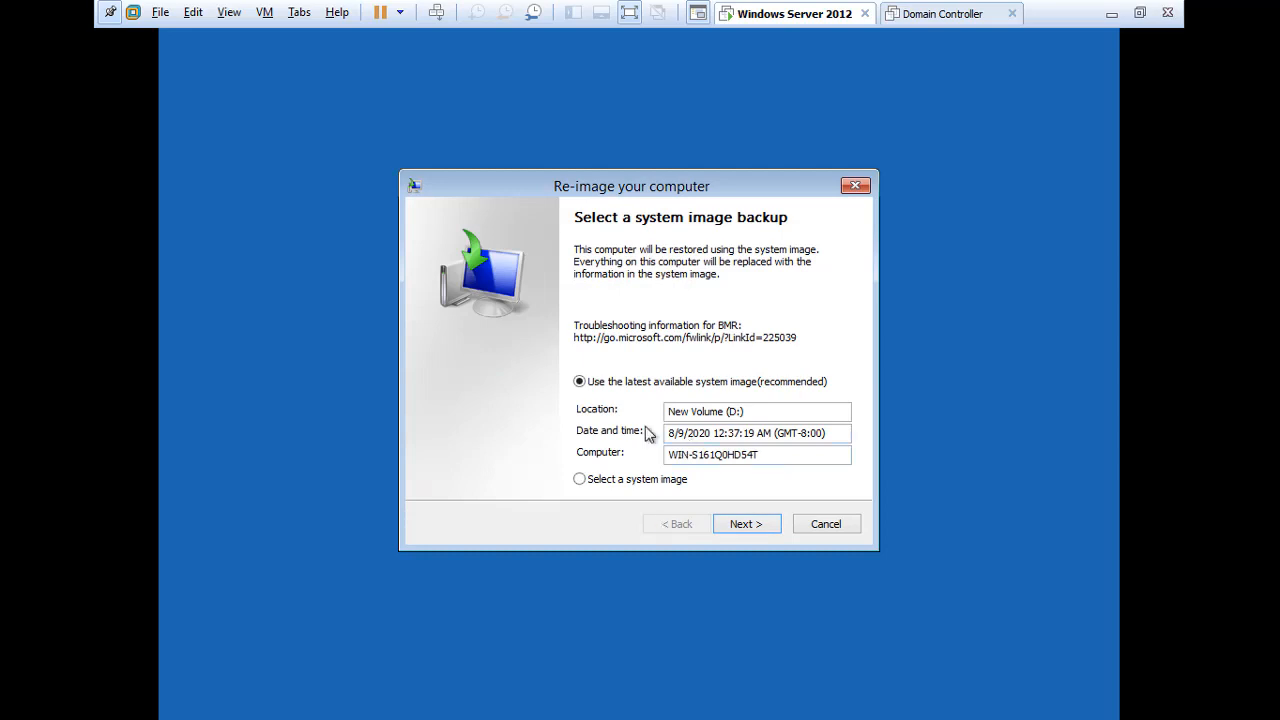
Re-image from the latest system image on New Volume (D:), confirming the drive overwrite.
left_click(748, 526)
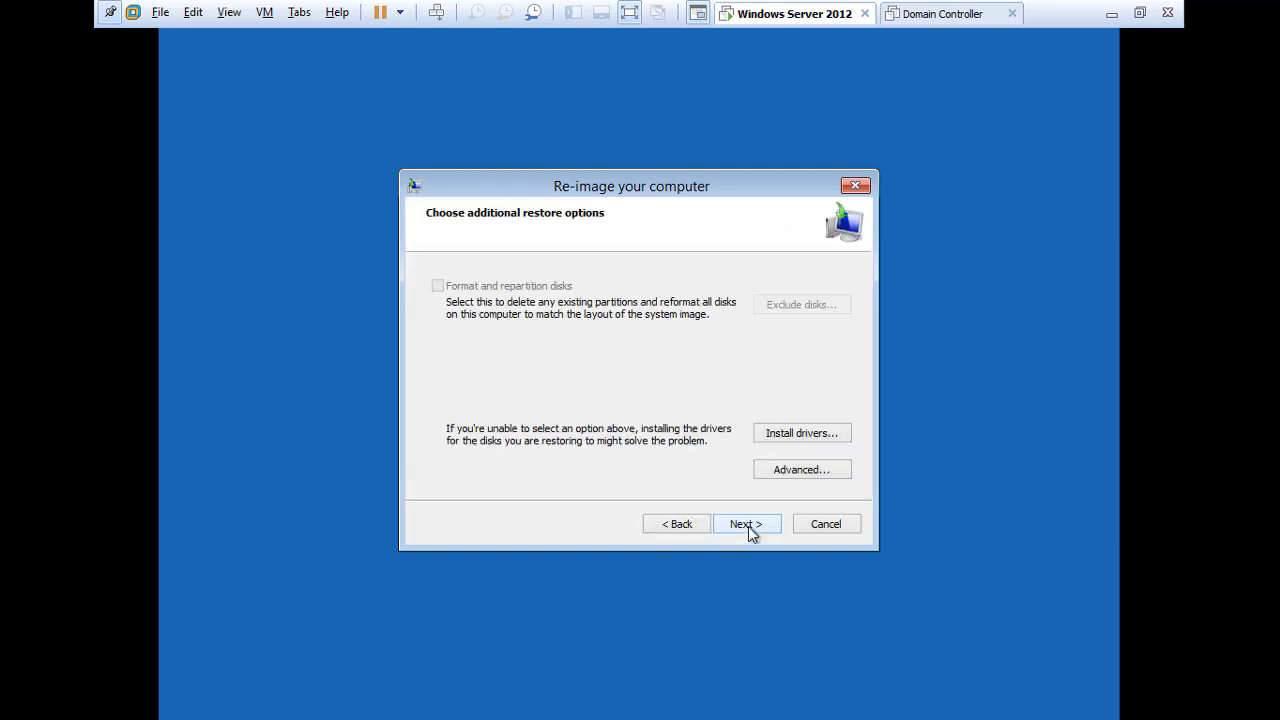
left_click(748, 526)
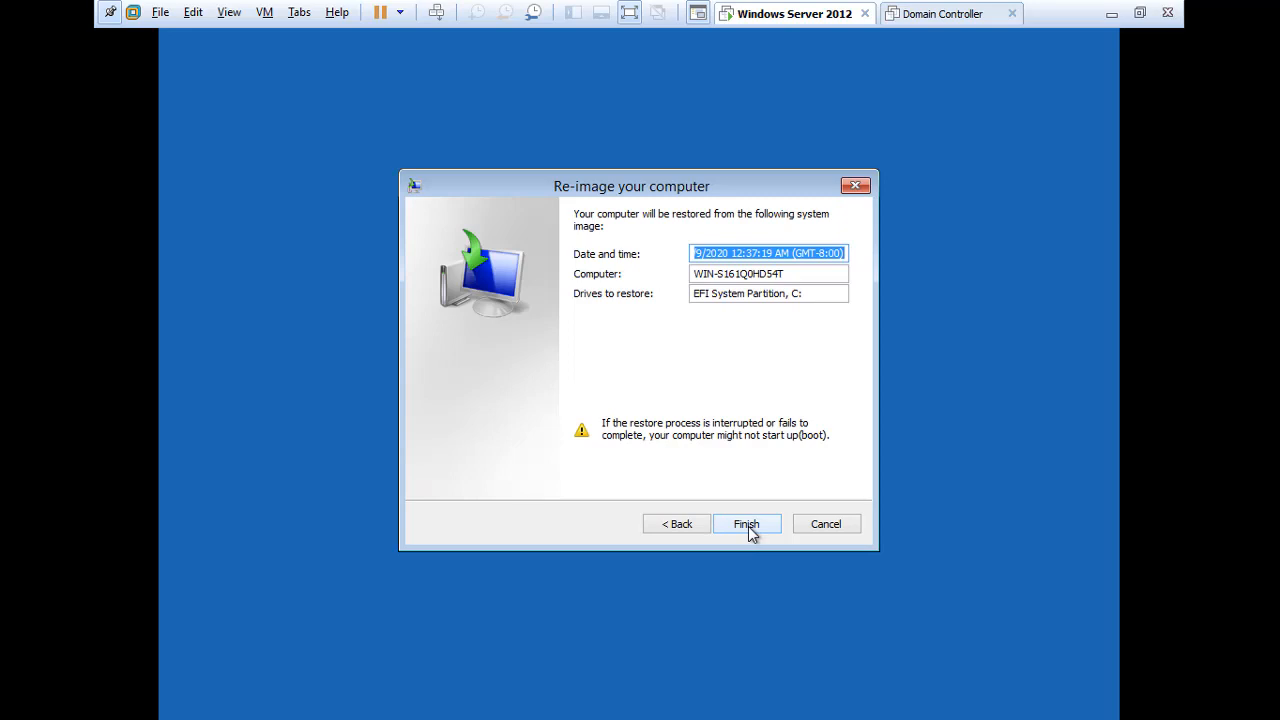
left_click(748, 526)
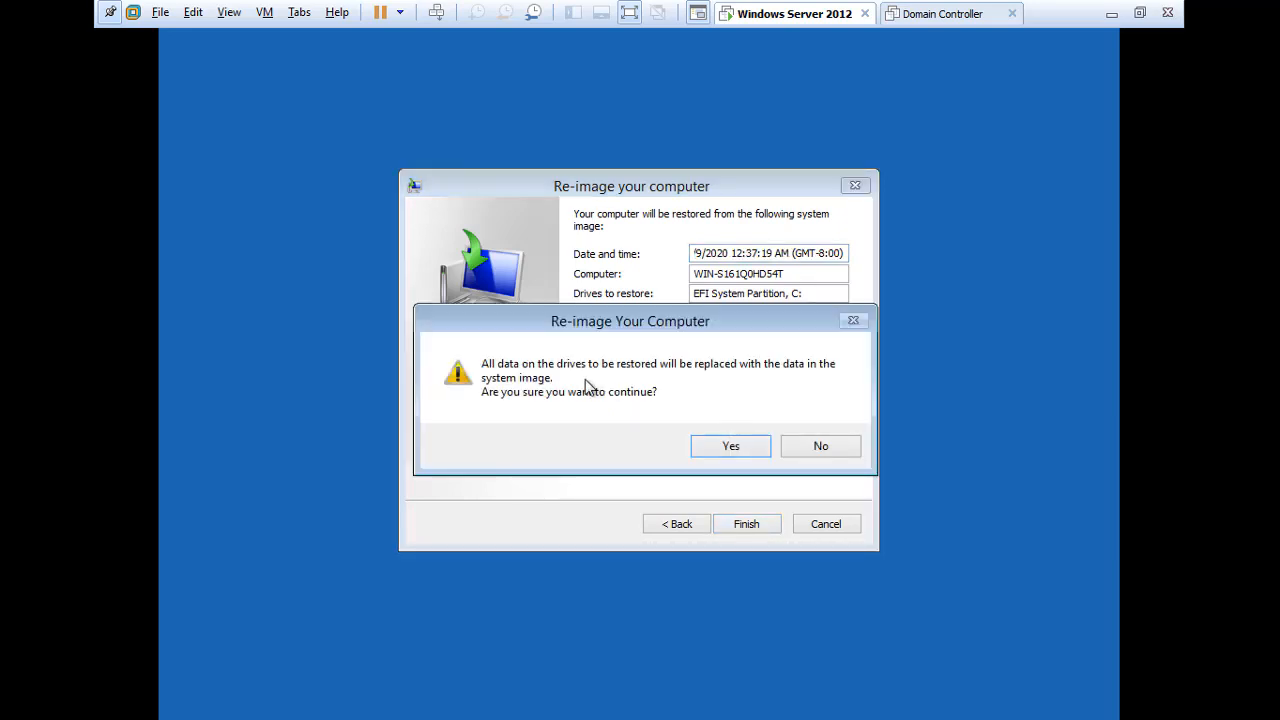
left_click(726, 448)
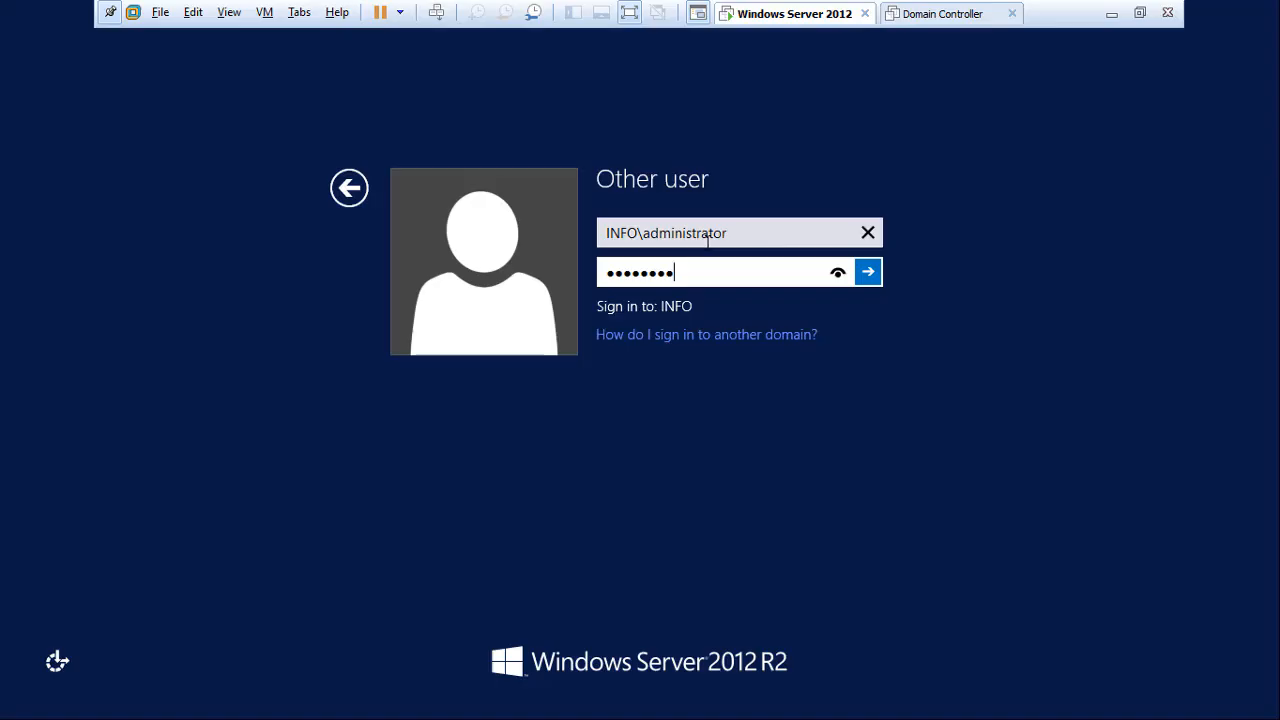
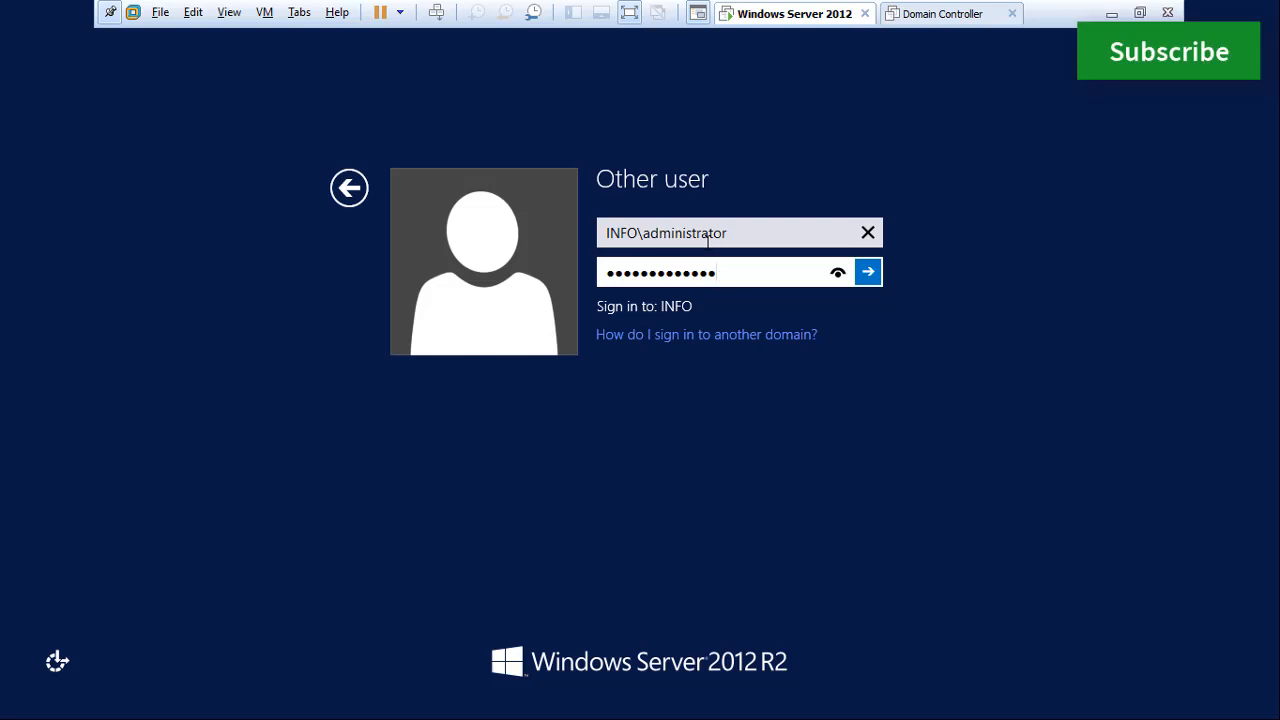
Enter the administrator password to sign in to the INFO domain.
key("Return")
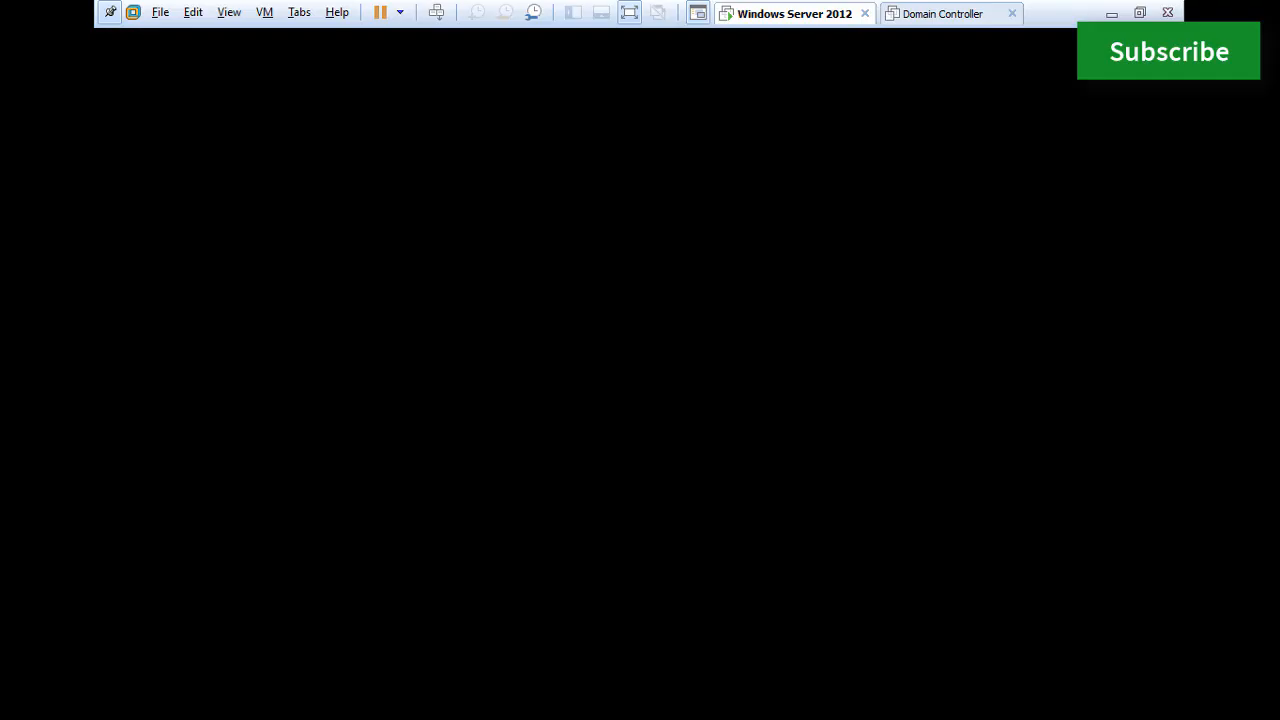